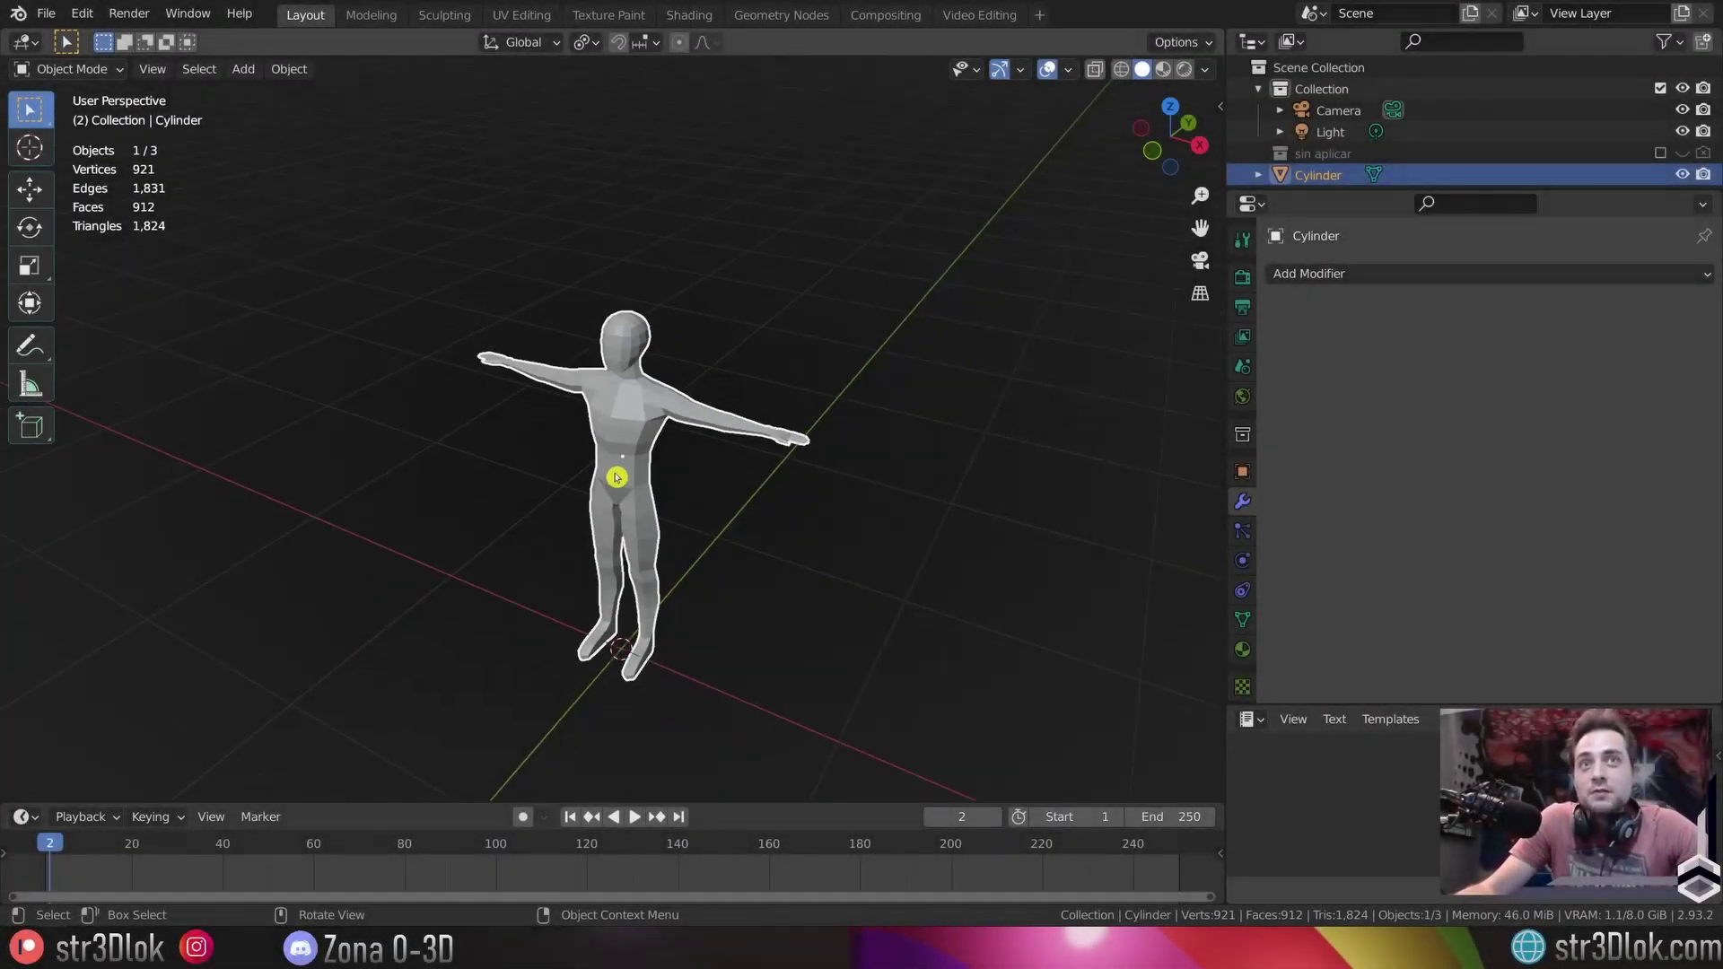
- In face-select Edit Mode, drop a trial extrusion and move a waist face out of place
key("Tab")
key("3")
scroll(601, 350, "up", 3)
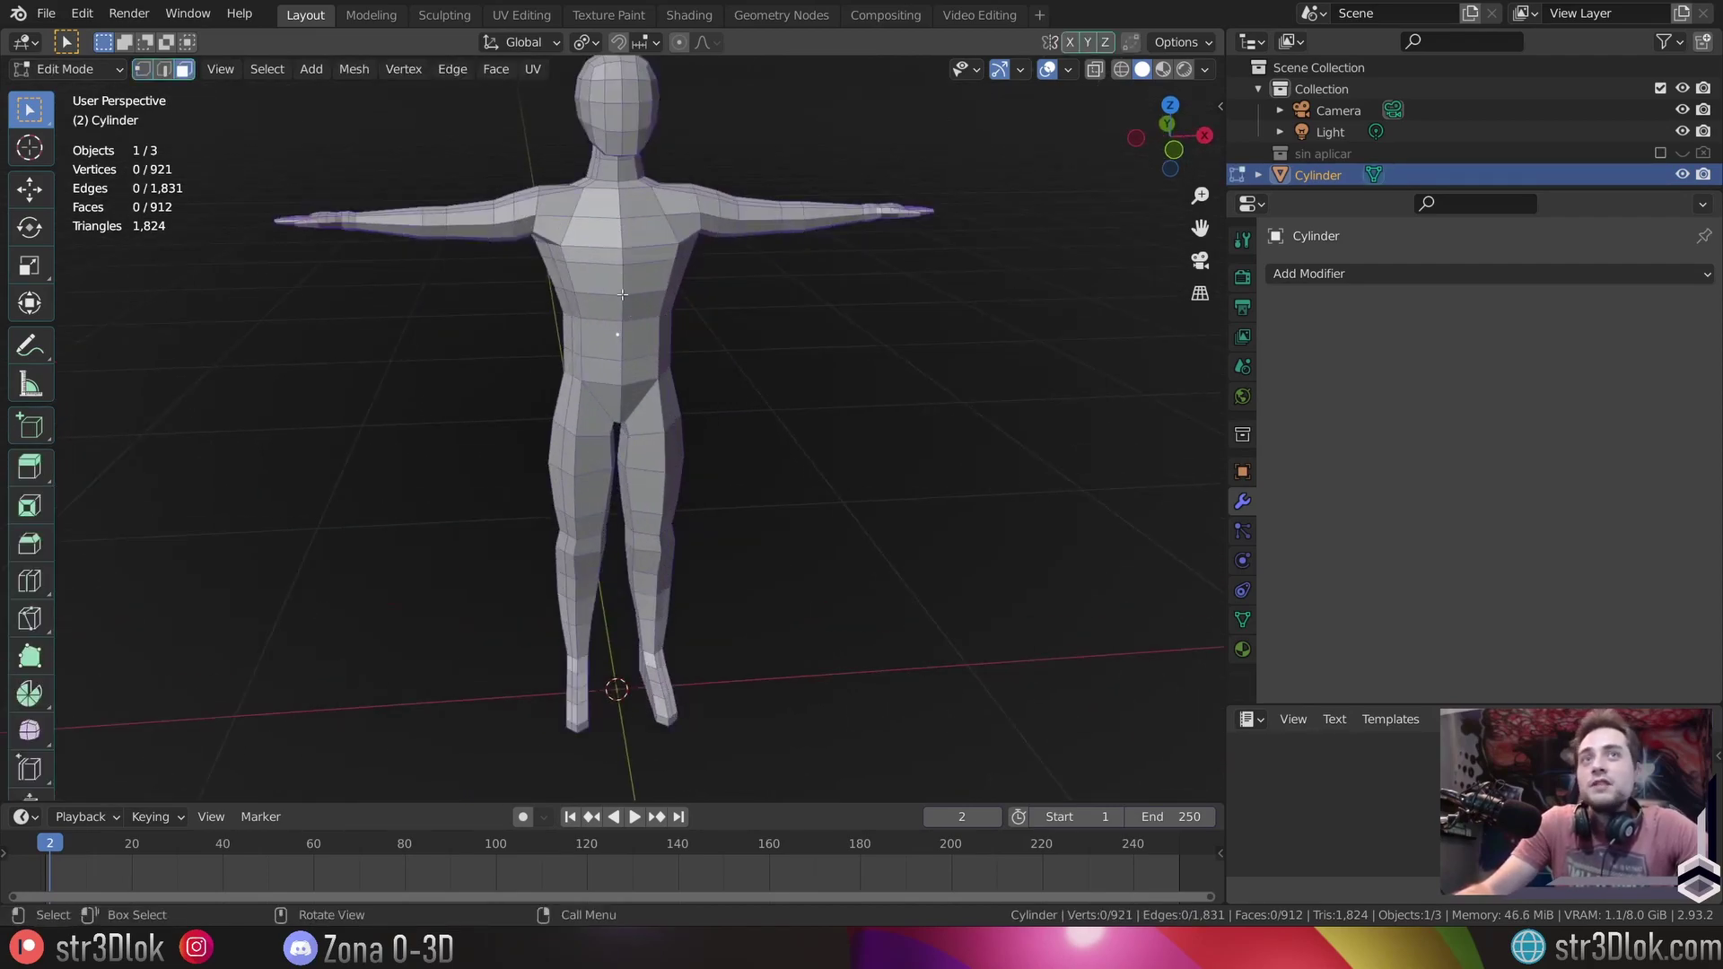
key("e")
left_click(641, 325)
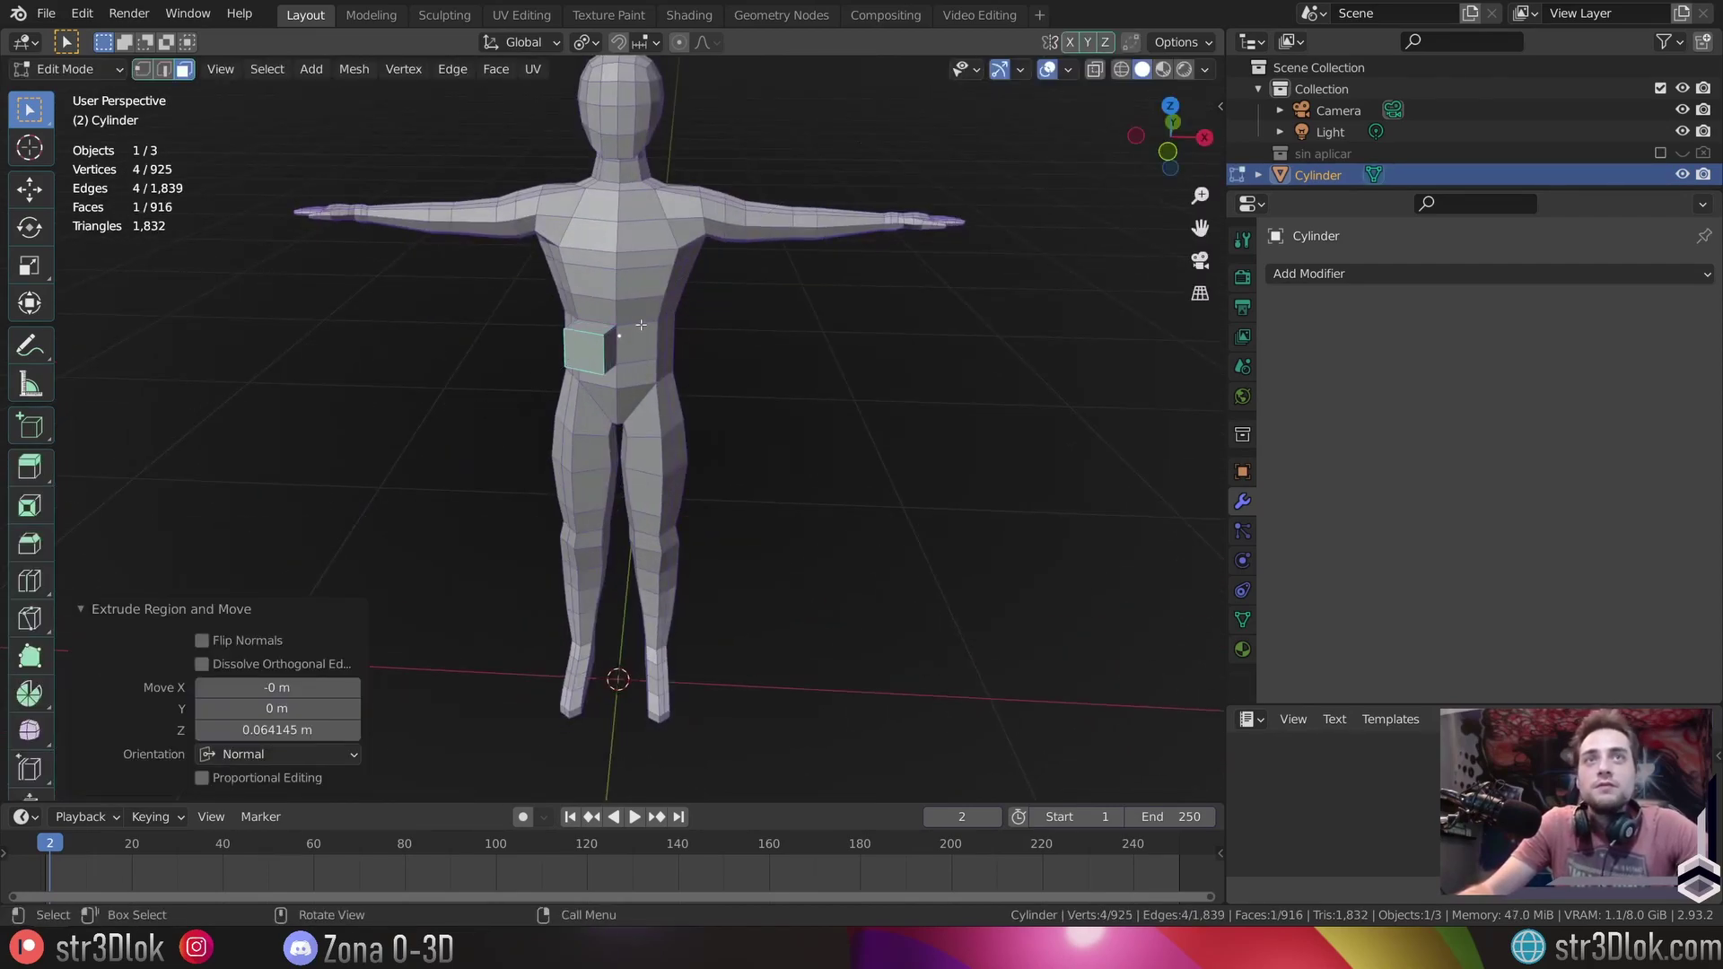
key("ctrl+z")
key("g")
key("Return")
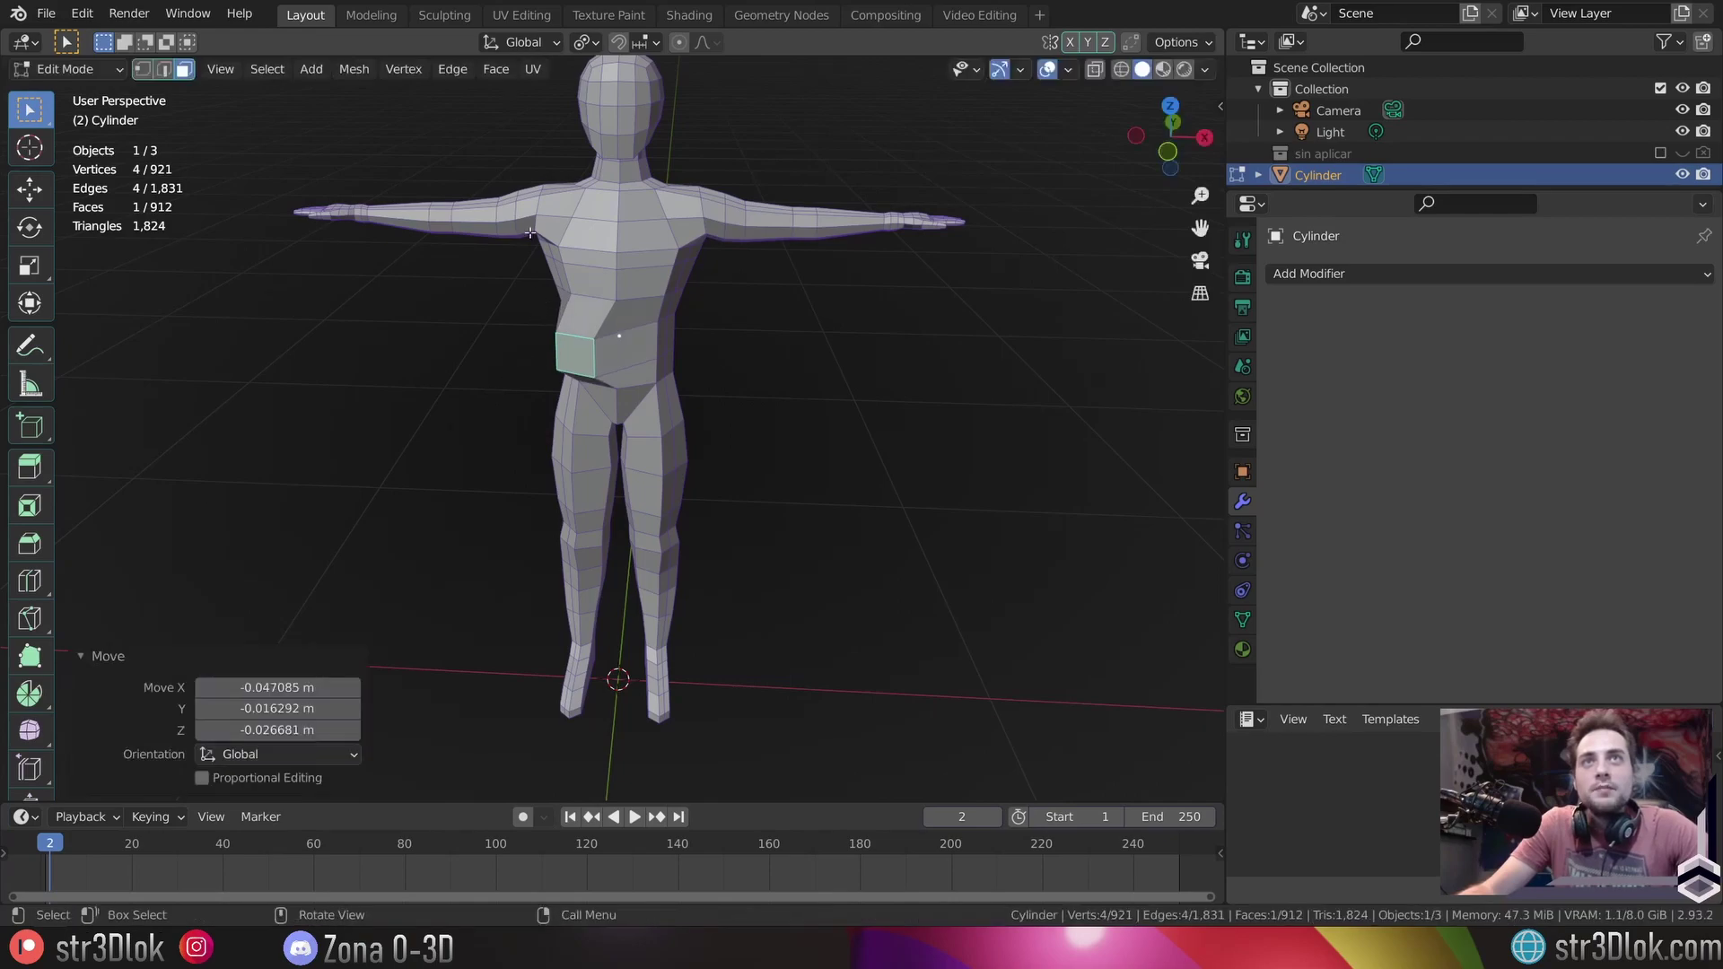
- Shift the waist face again and push a face near the elbow upward
key("g")
left_click(594, 183)
left_click(777, 173)
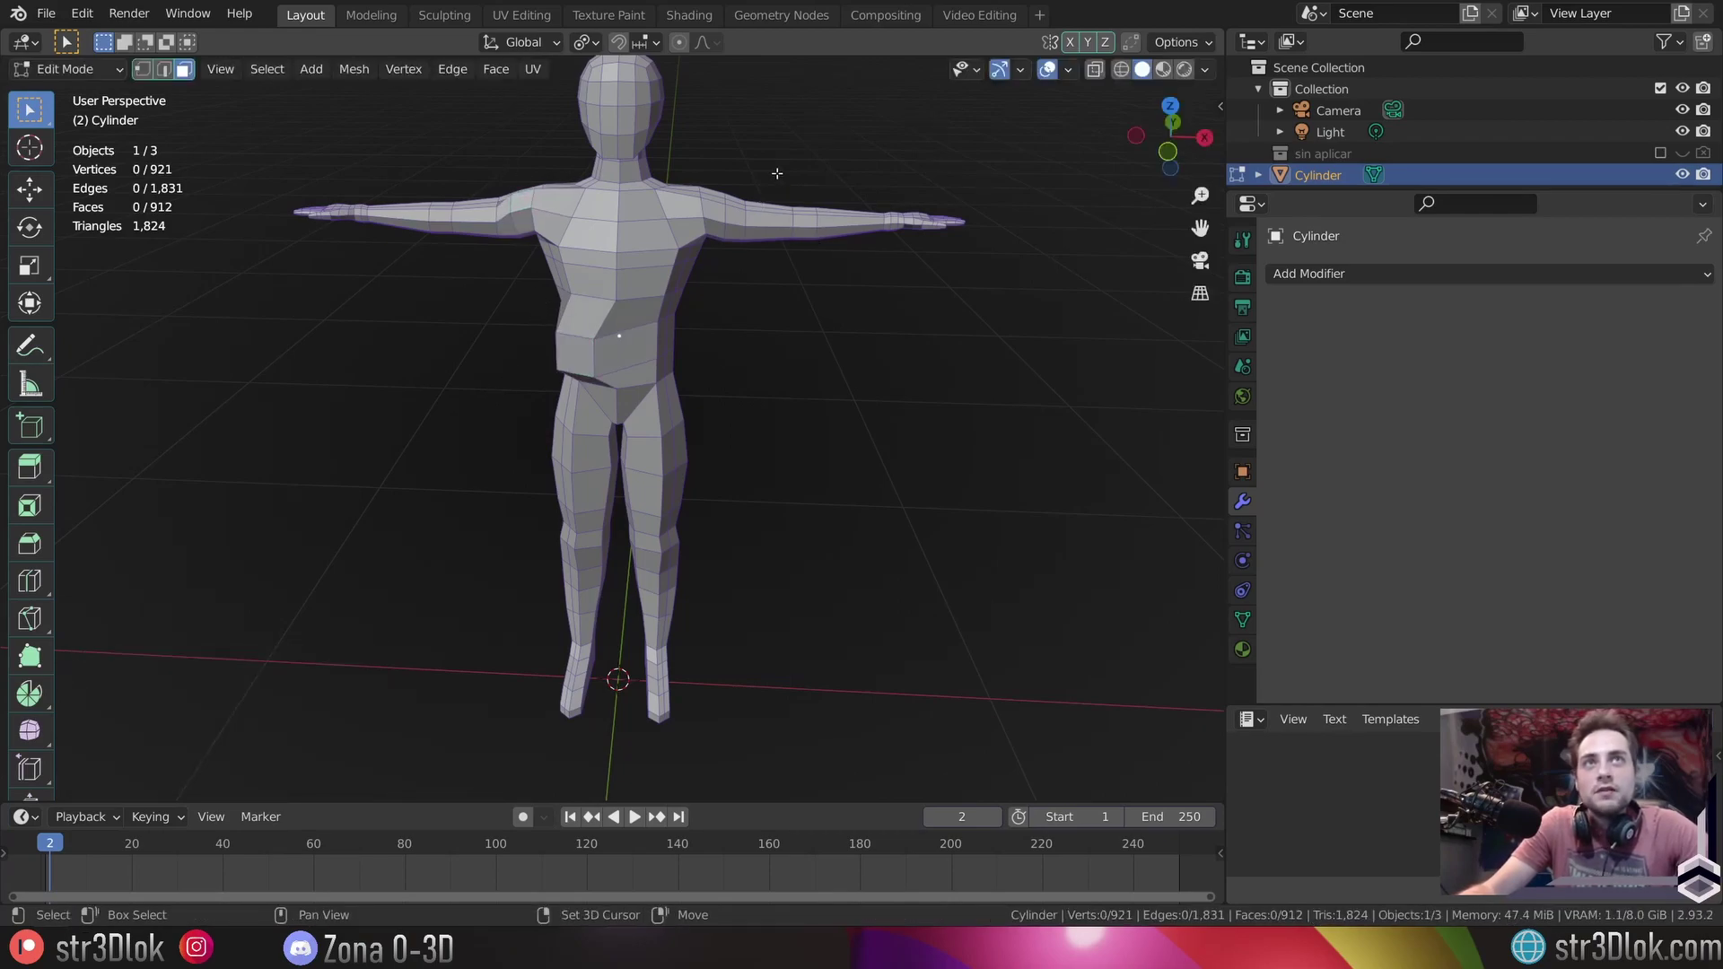
key("g")
left_click(790, 203)
left_click(854, 210)
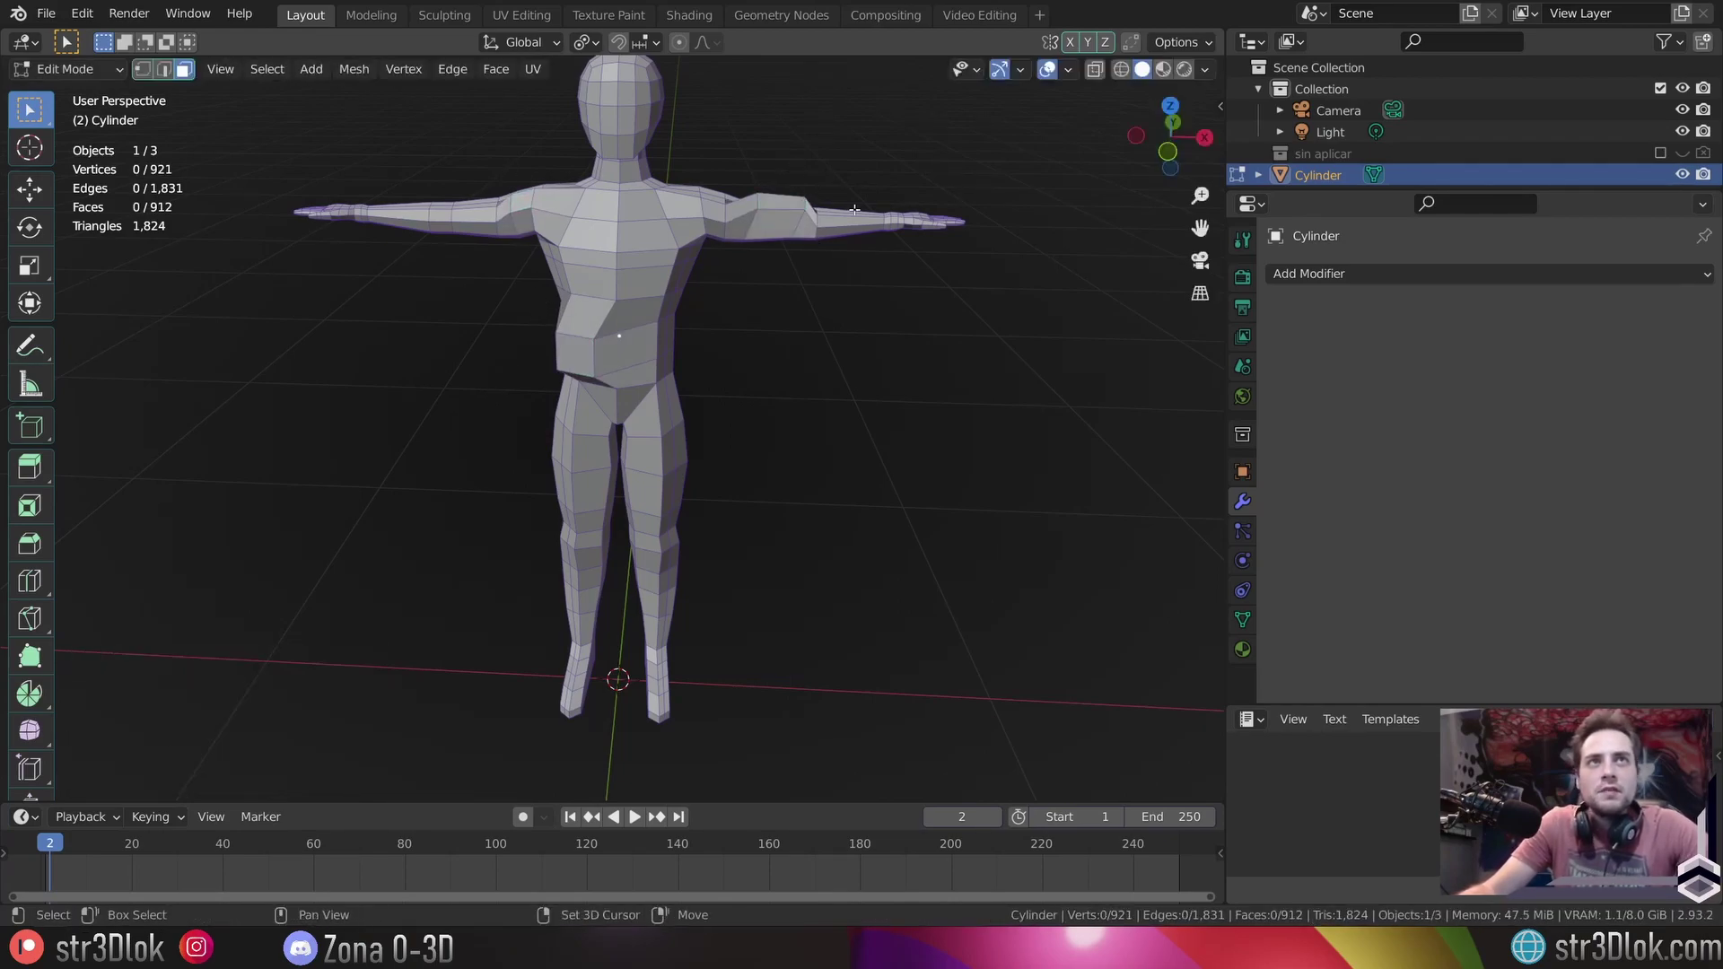
- Move another waist face along the Z axis, then return to Object Mode
left_click(582, 352)
key("g")
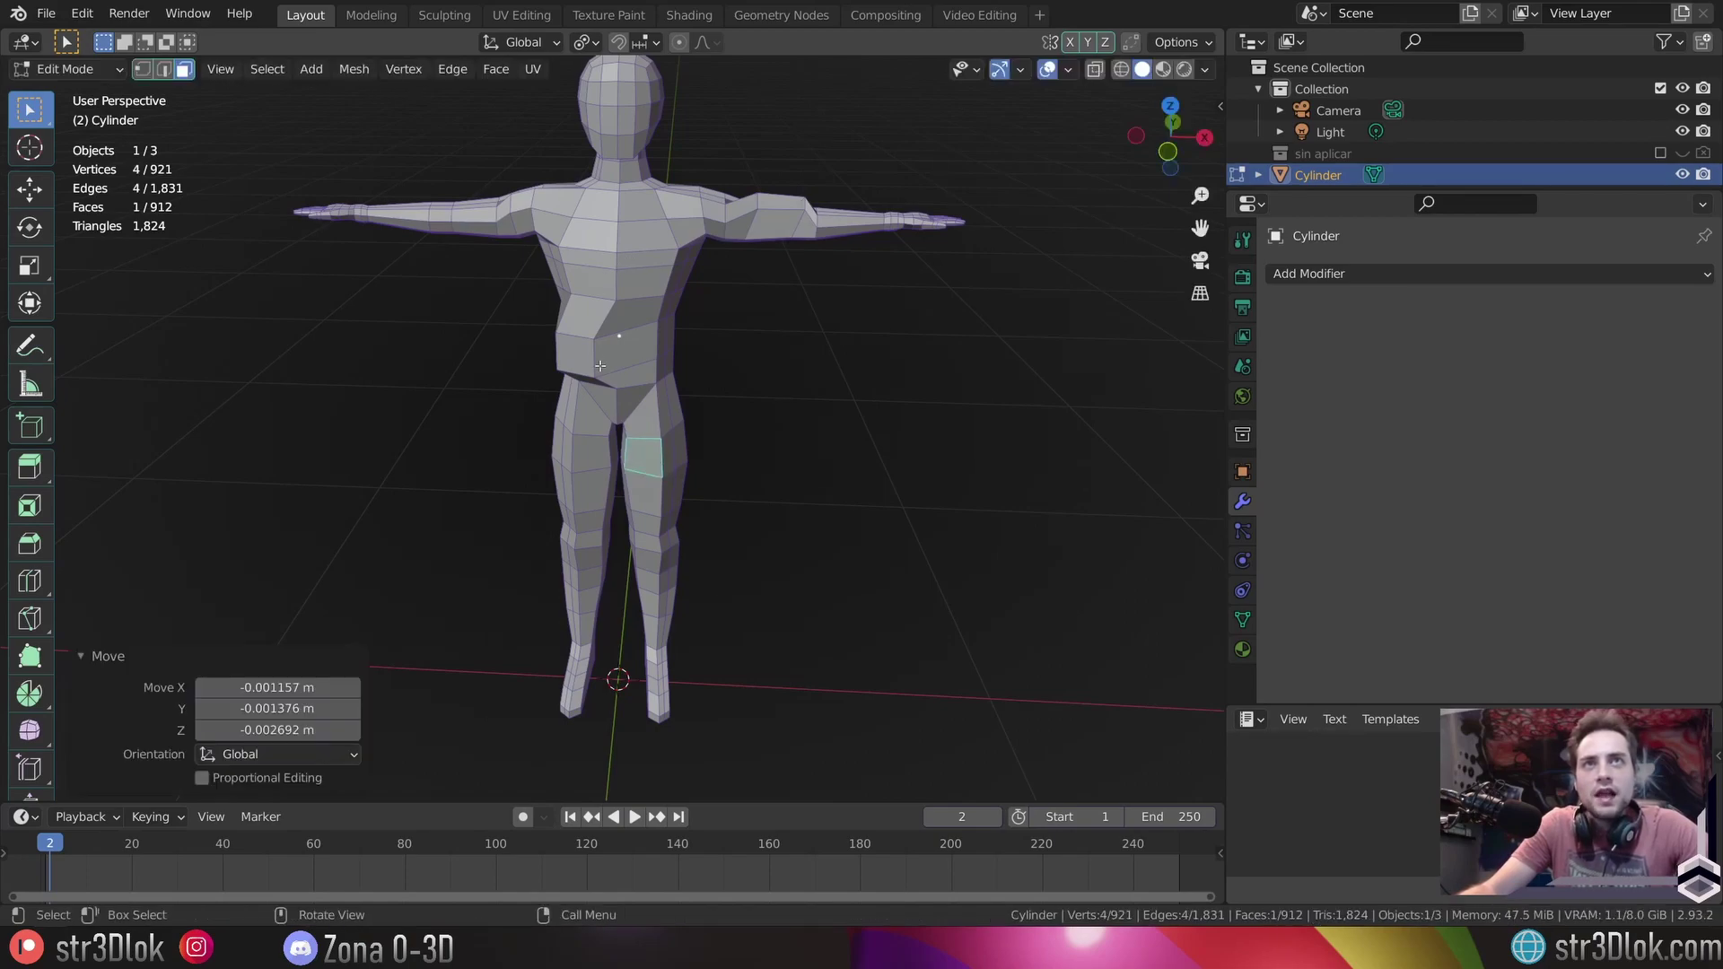
key("g")
key("z")
left_click(664, 364)
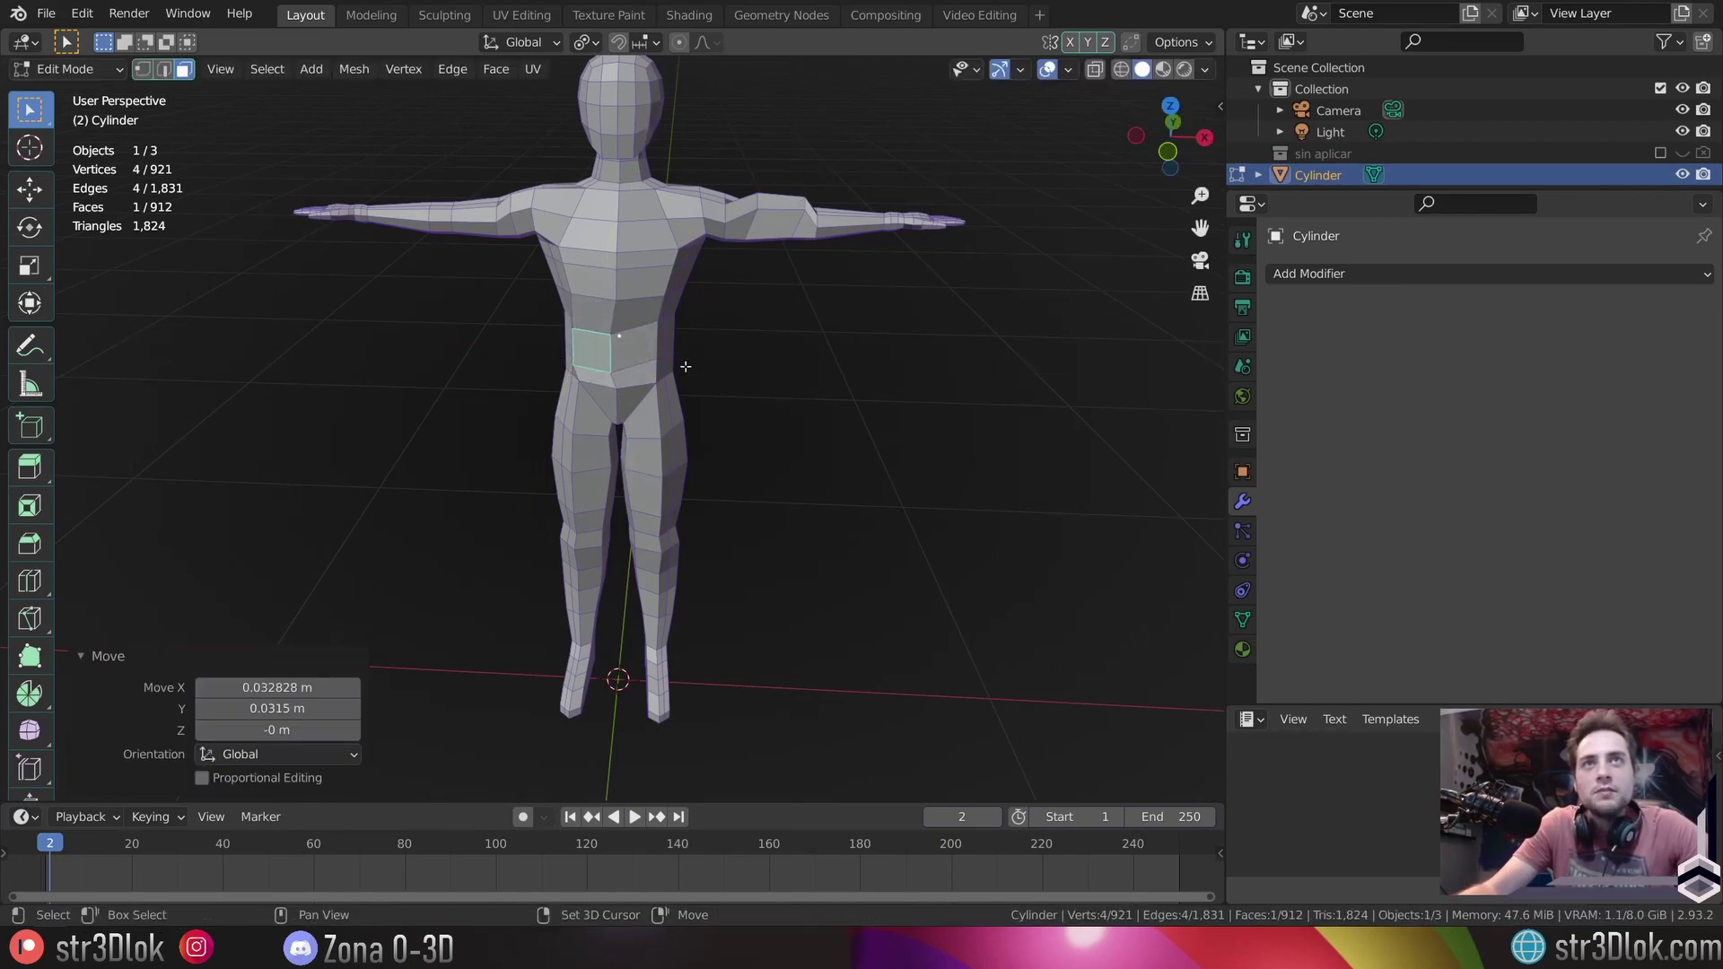
mouse_move(684, 369)
middle_mouse_down()
mouse_move(731, 308)
mouse_move(812, 305)
mouse_move(497, 392)
mouse_move(654, 320)
mouse_move(555, 410)
mouse_move(604, 362)
mouse_move(785, 342)
middle_mouse_up()
key("Tab")
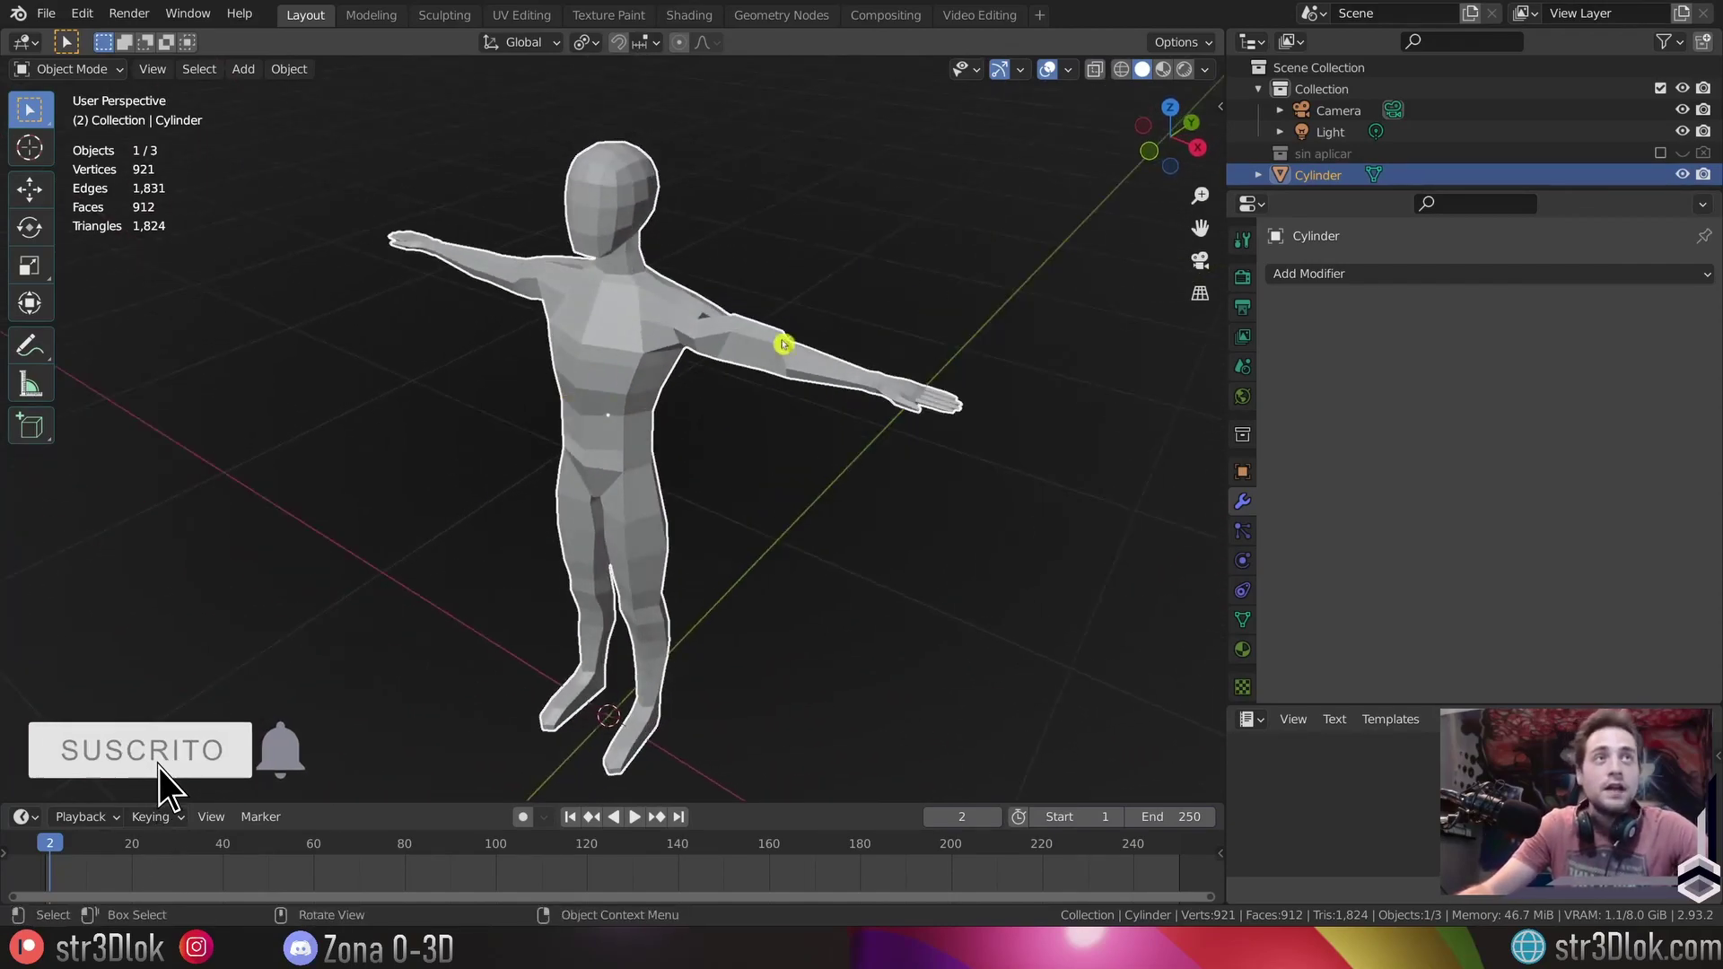
- Add a Deform > Smooth modifier to the Cylinder, then re-enter Edit Mode
left_click(1405, 273)
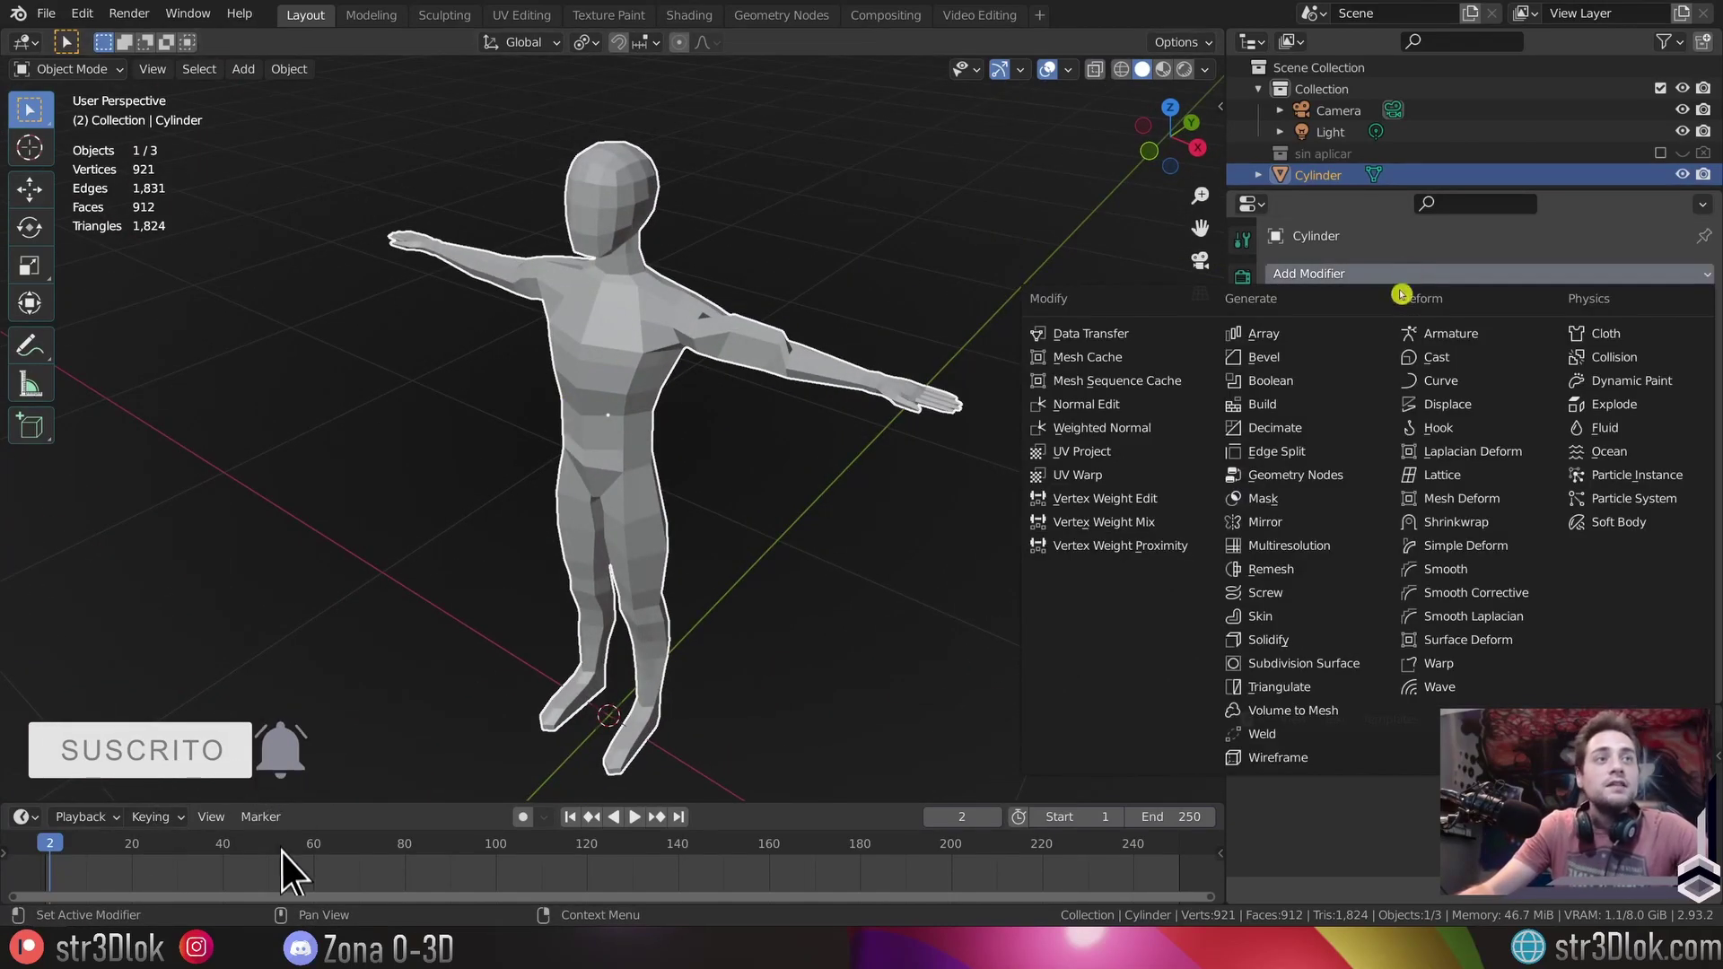
left_click(1431, 568)
mouse_move(673, 319)
middle_mouse_down()
mouse_move(732, 299)
mouse_move(665, 305)
middle_mouse_up()
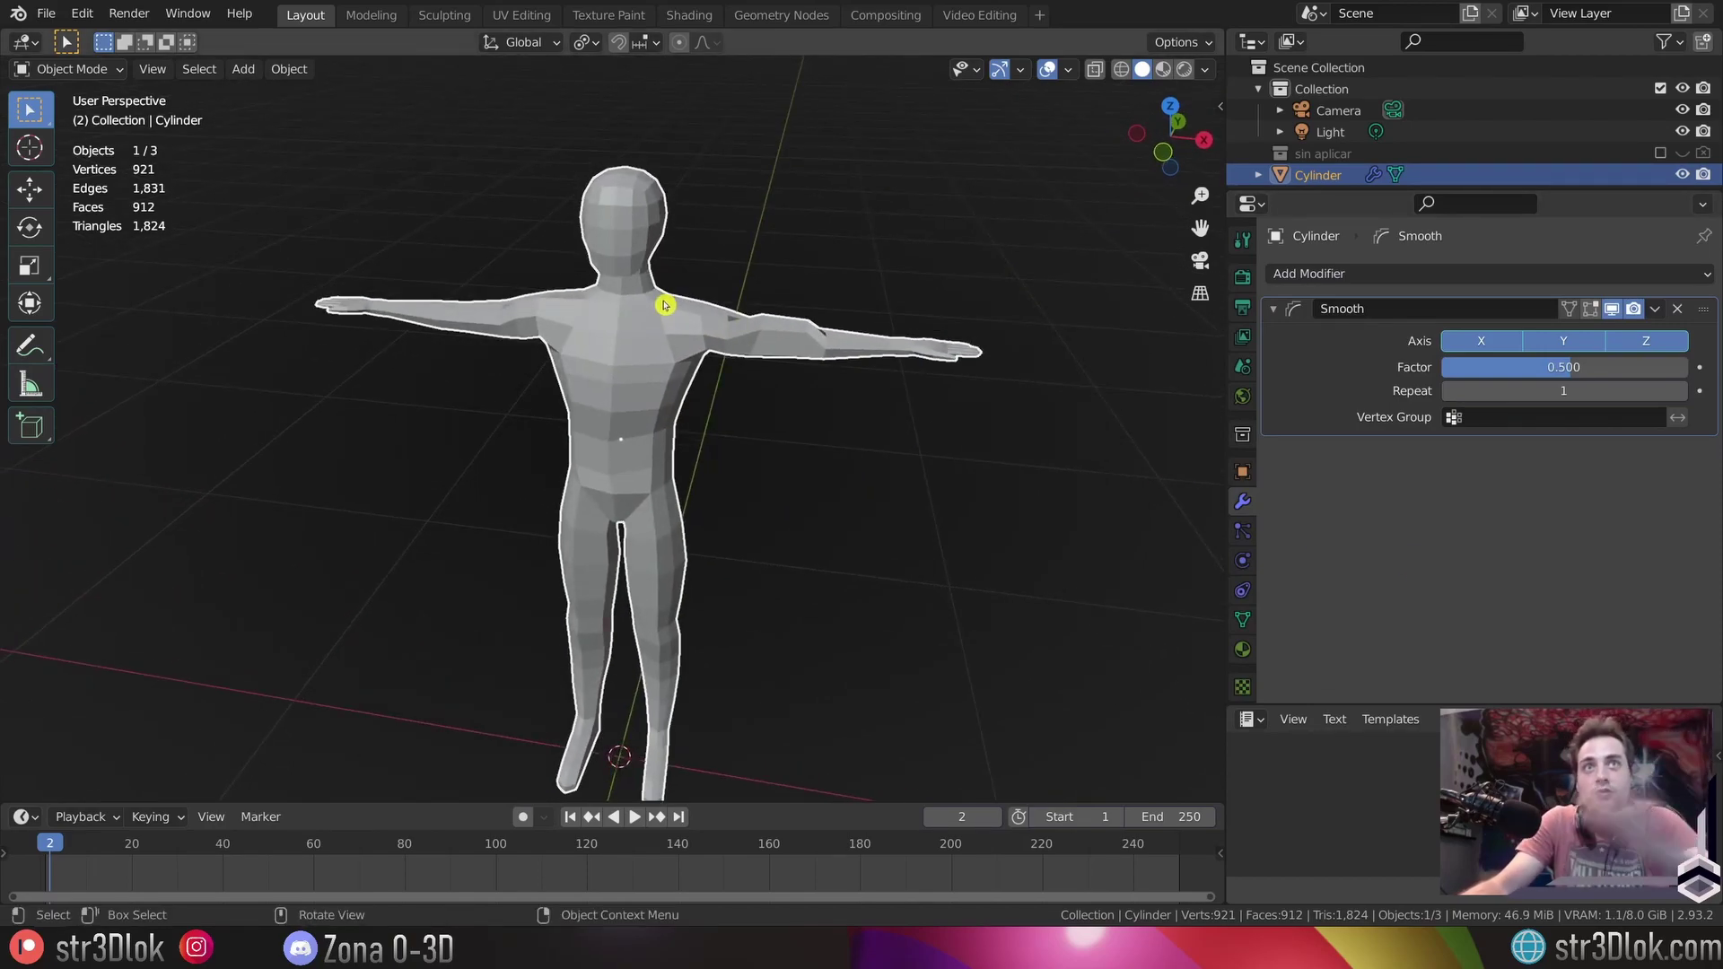
key("Tab")
scroll(664, 305, "up", 3)
middle_click_drag(664, 305, 614, 389)
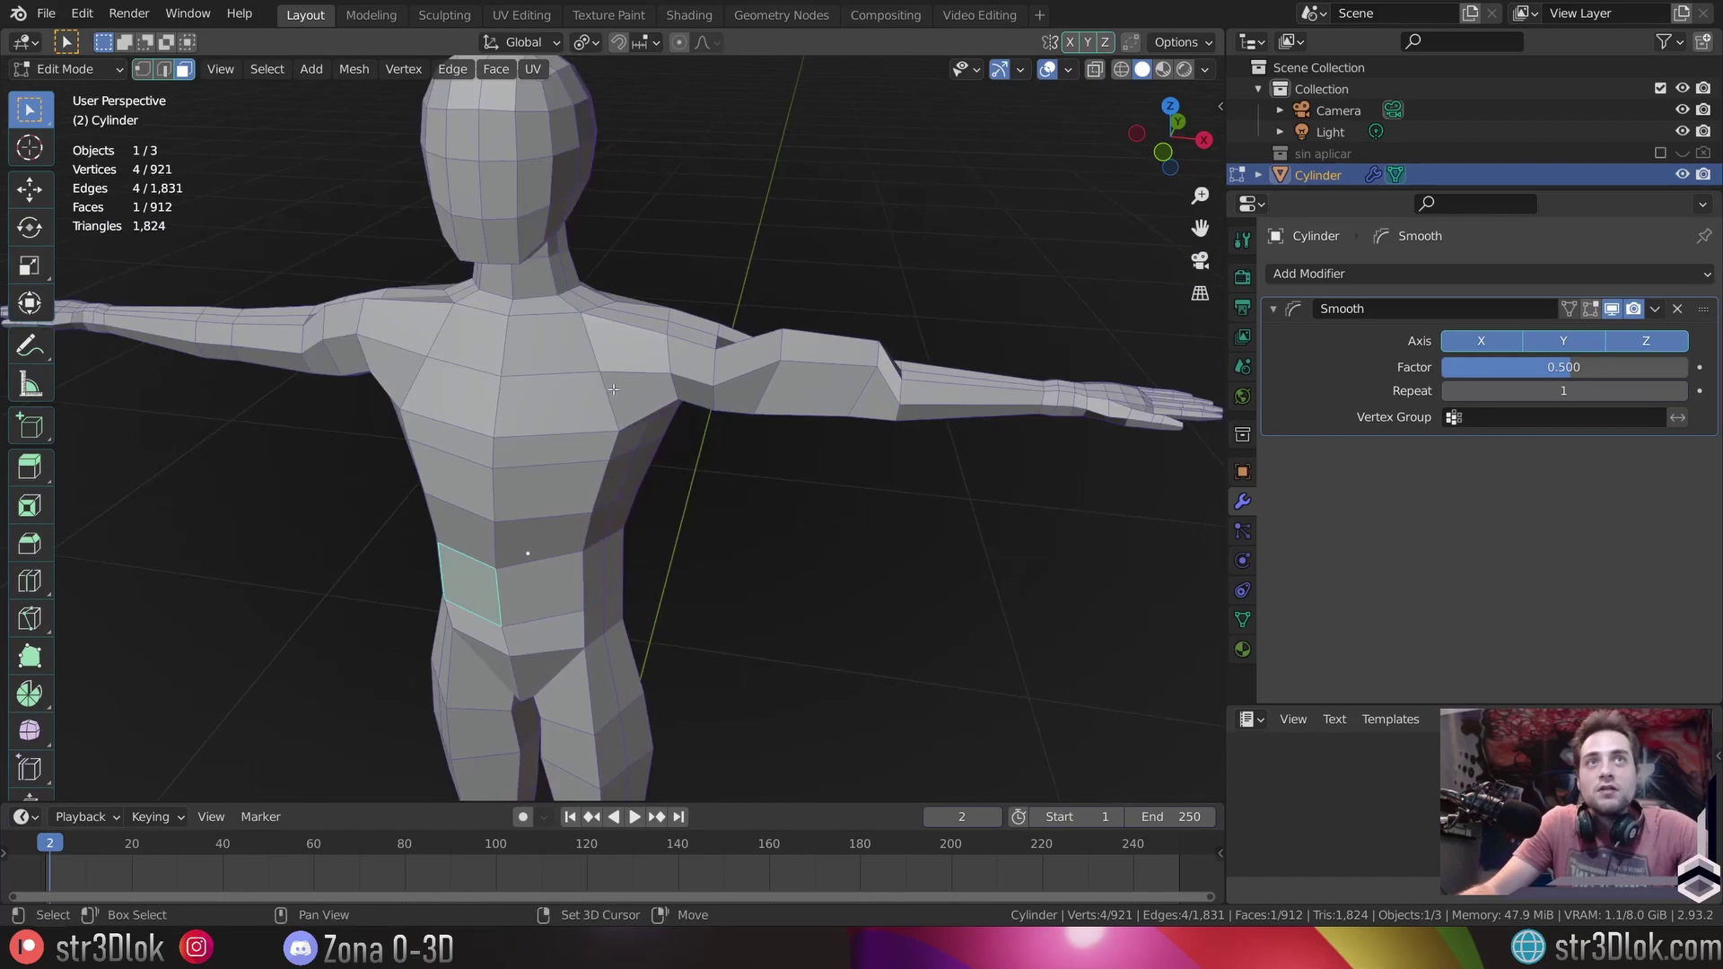
- Select the three distorted torso faces, assign them to a new 'corregir' vertex group, and exit Edit Mode
left_click(826, 353, "shift")
middle_click_drag(826, 353, 682, 332)
left_click(687, 327, "shift")
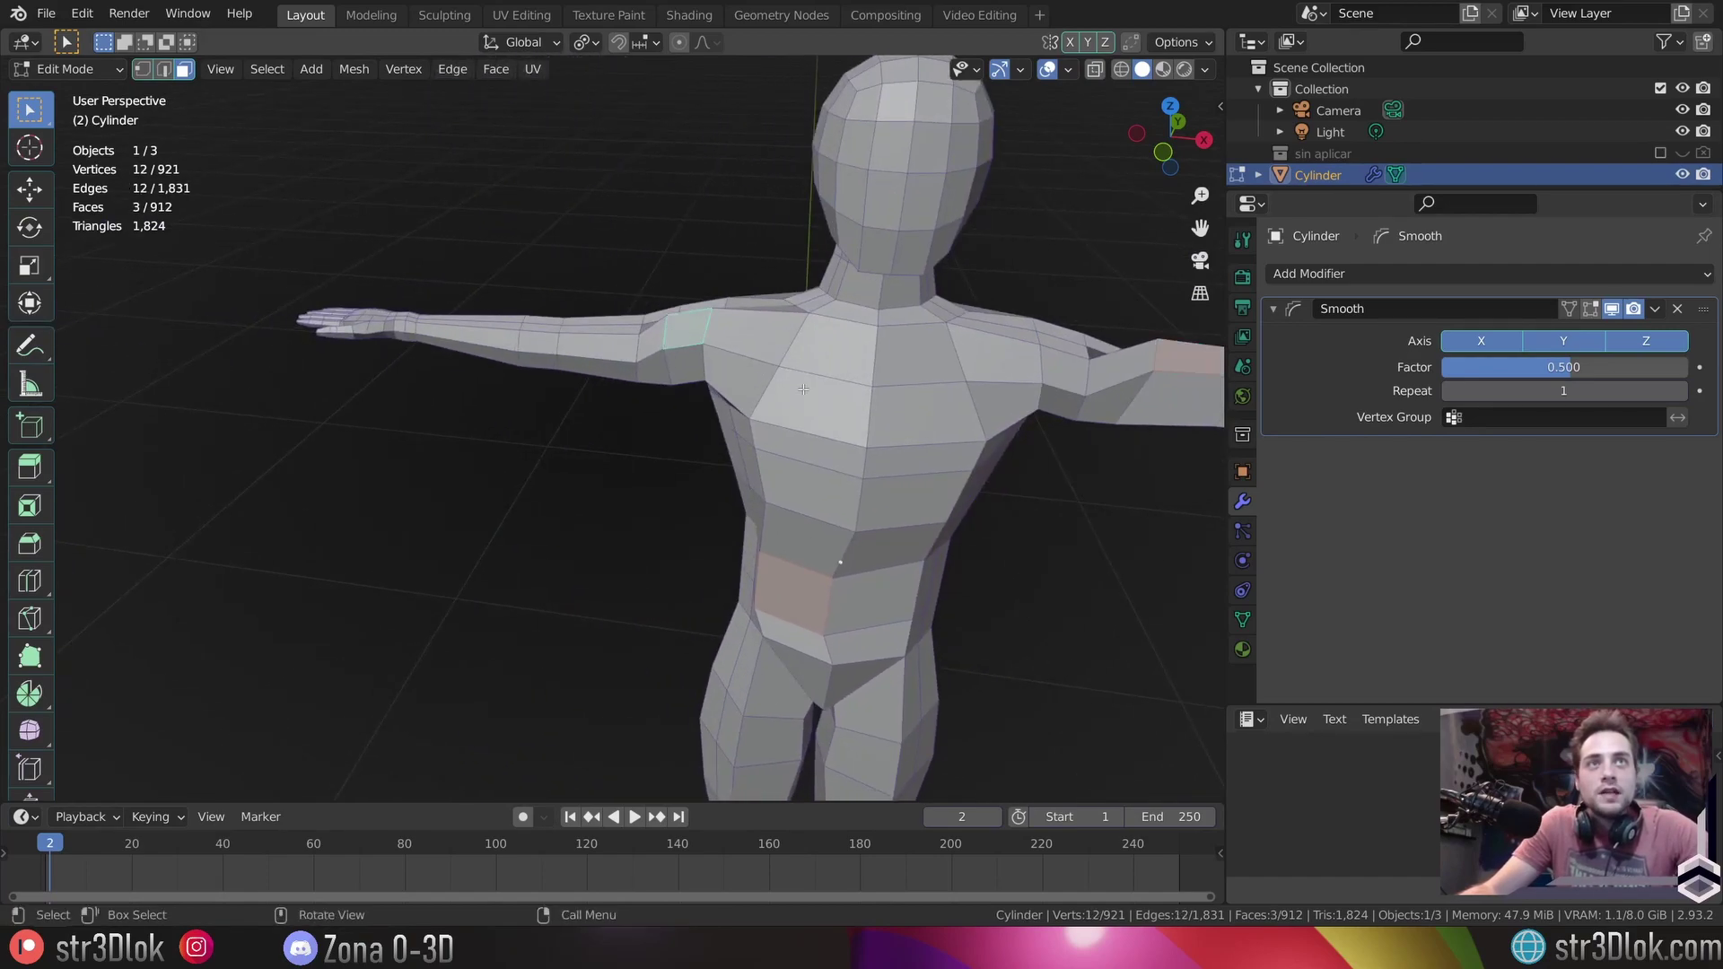
left_click(1239, 621)
left_click(1705, 338)
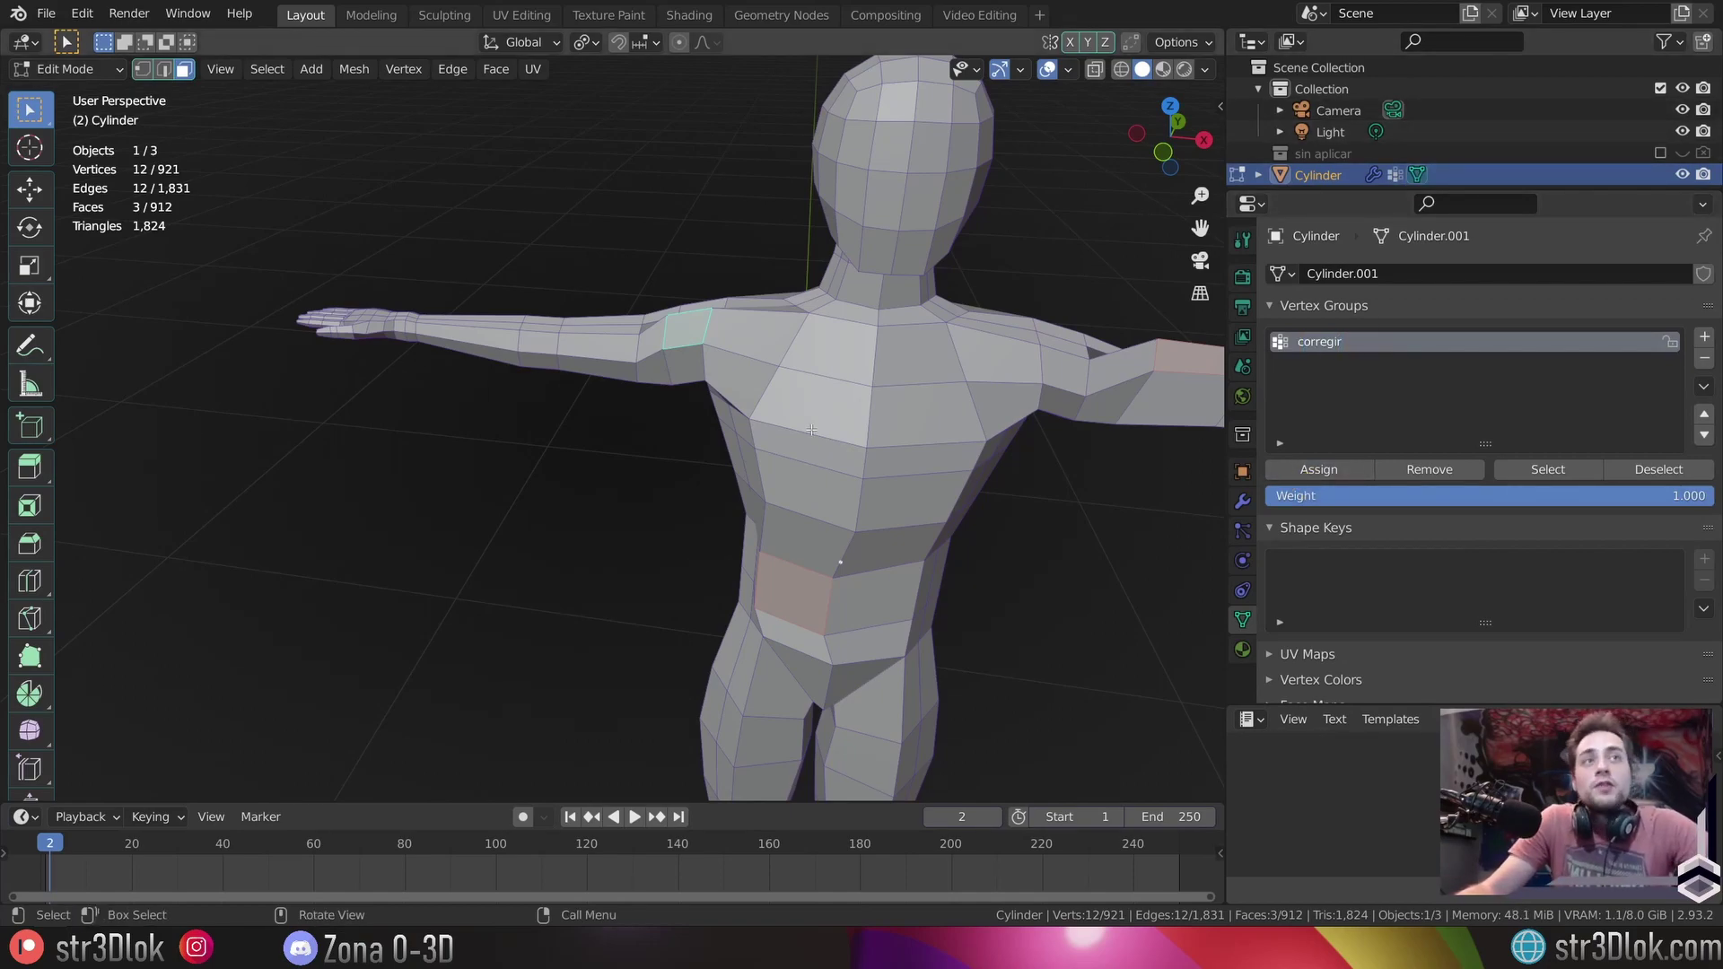
key("Tab")
- Limit the Smooth modifier to the corregir vertex group with inversion on
left_click(1246, 505)
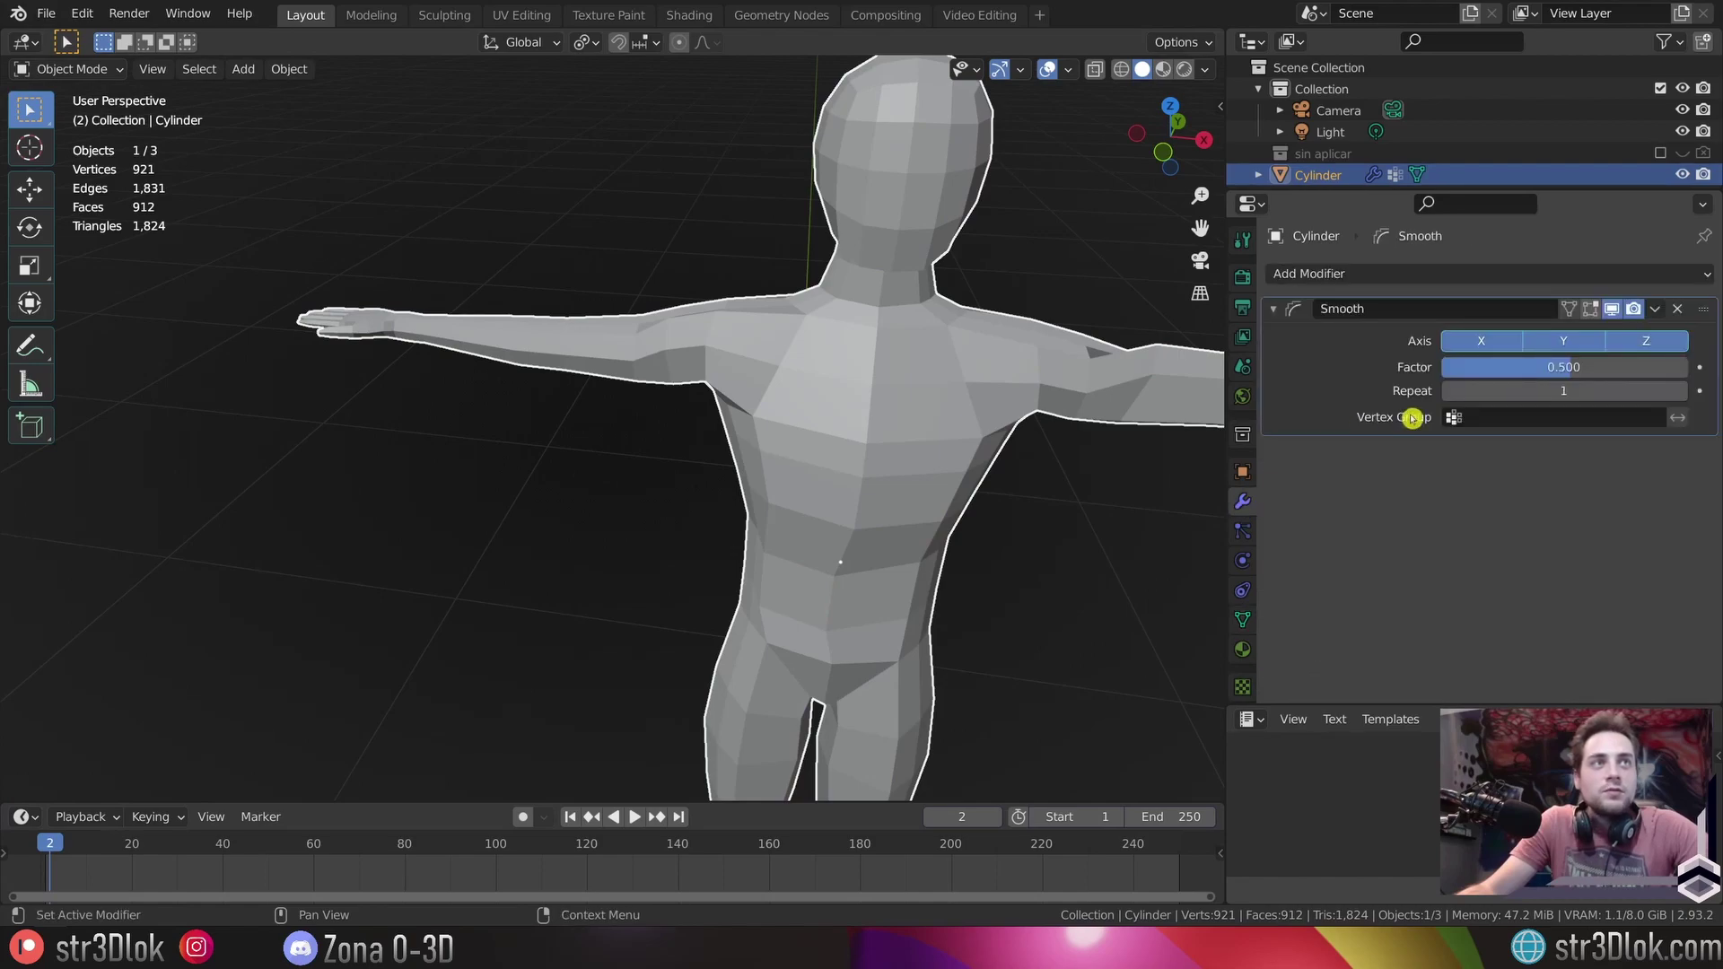
left_click(1478, 417)
middle_click_drag(1077, 476, 930, 430)
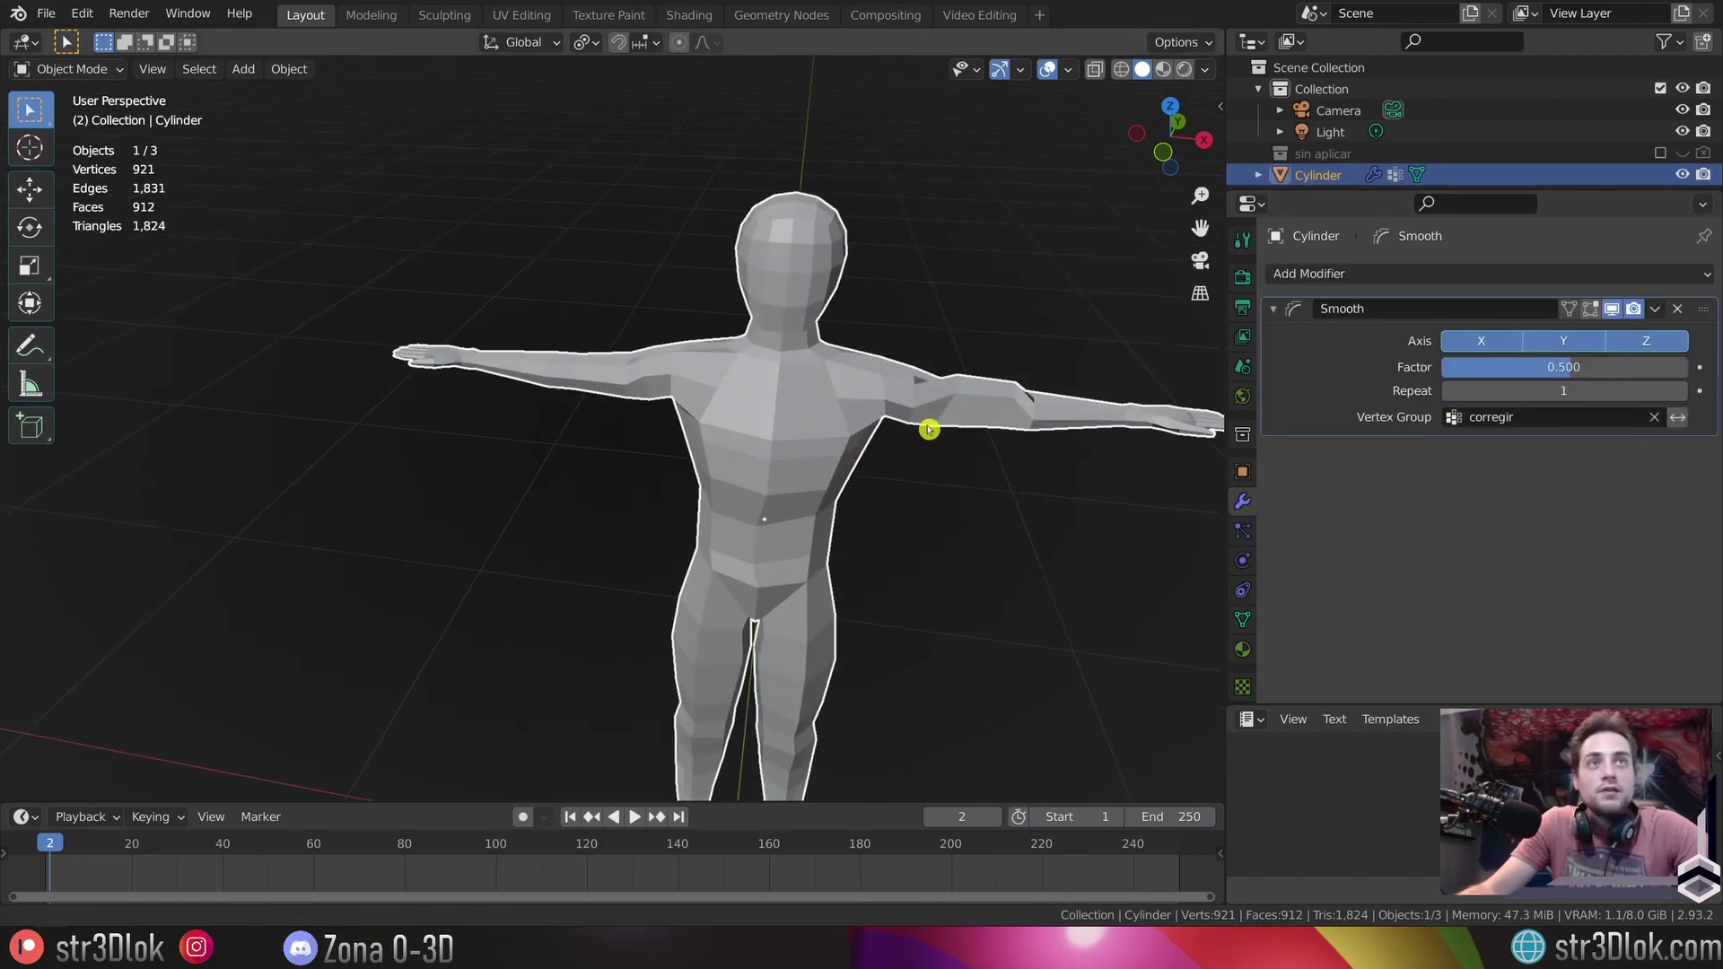
left_click(1677, 420)
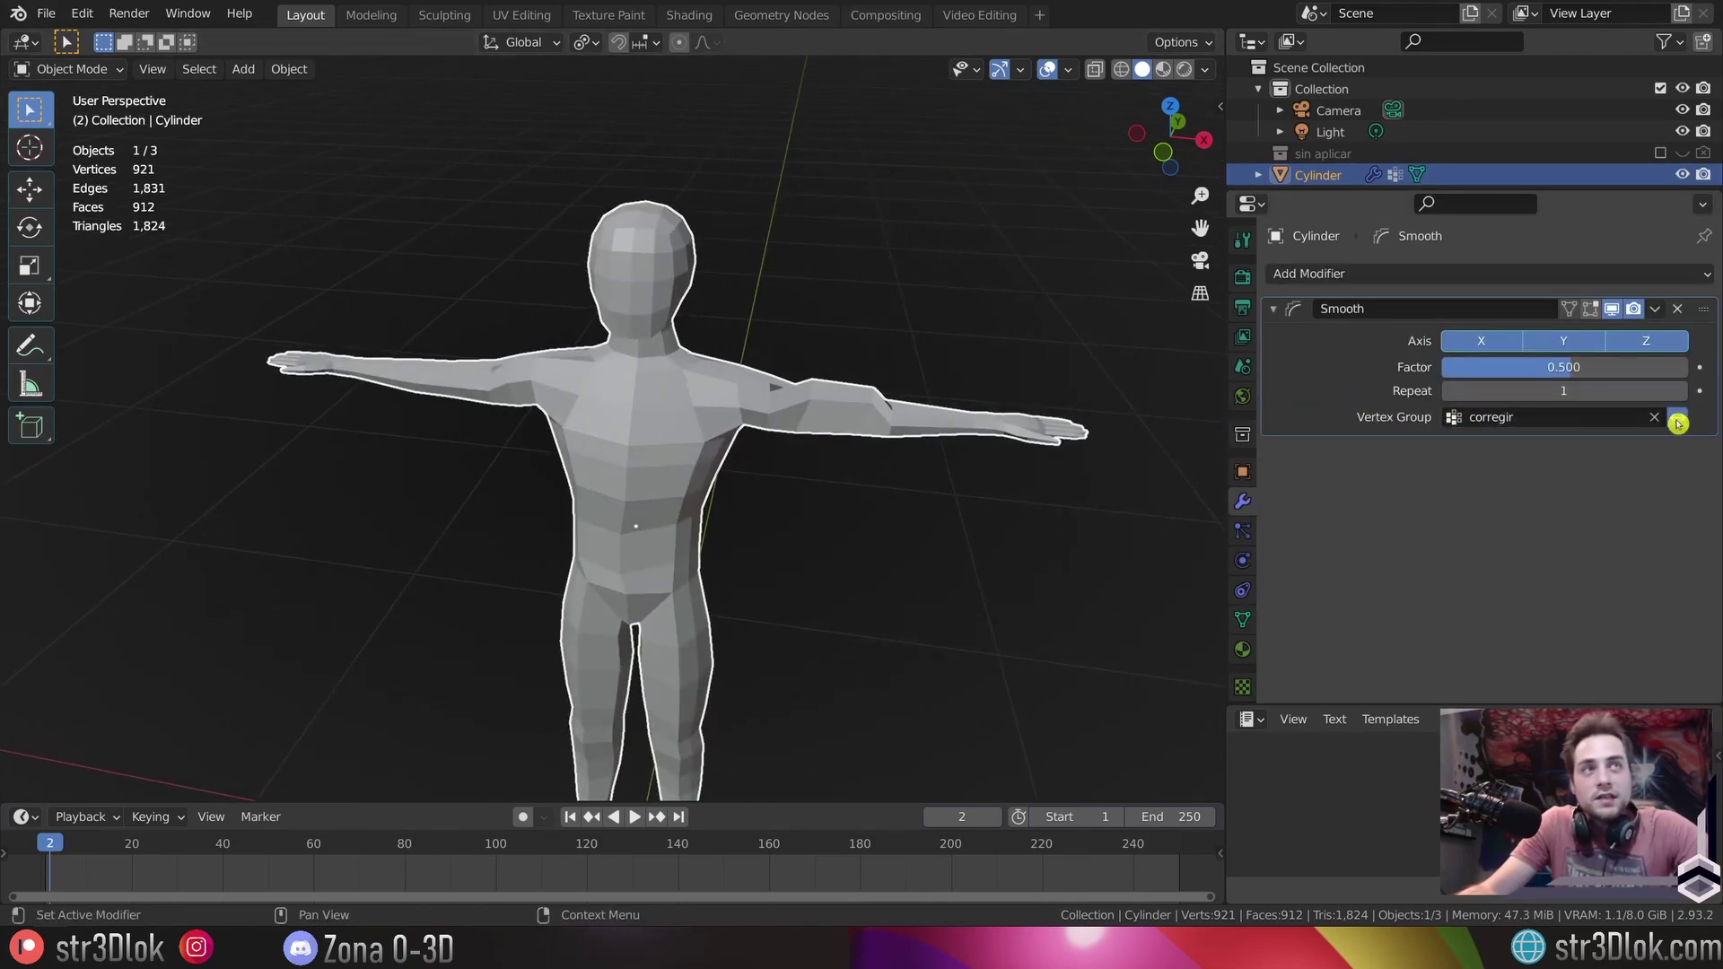
- Set Factor to 2.783 and Repeat to 3, turn inversion off, and clear the vertex group
mouse_move(1546, 367)
left_mouse_down()
mouse_move(1624, 367)
mouse_move(1598, 367)
left_mouse_up()
left_click(1677, 418)
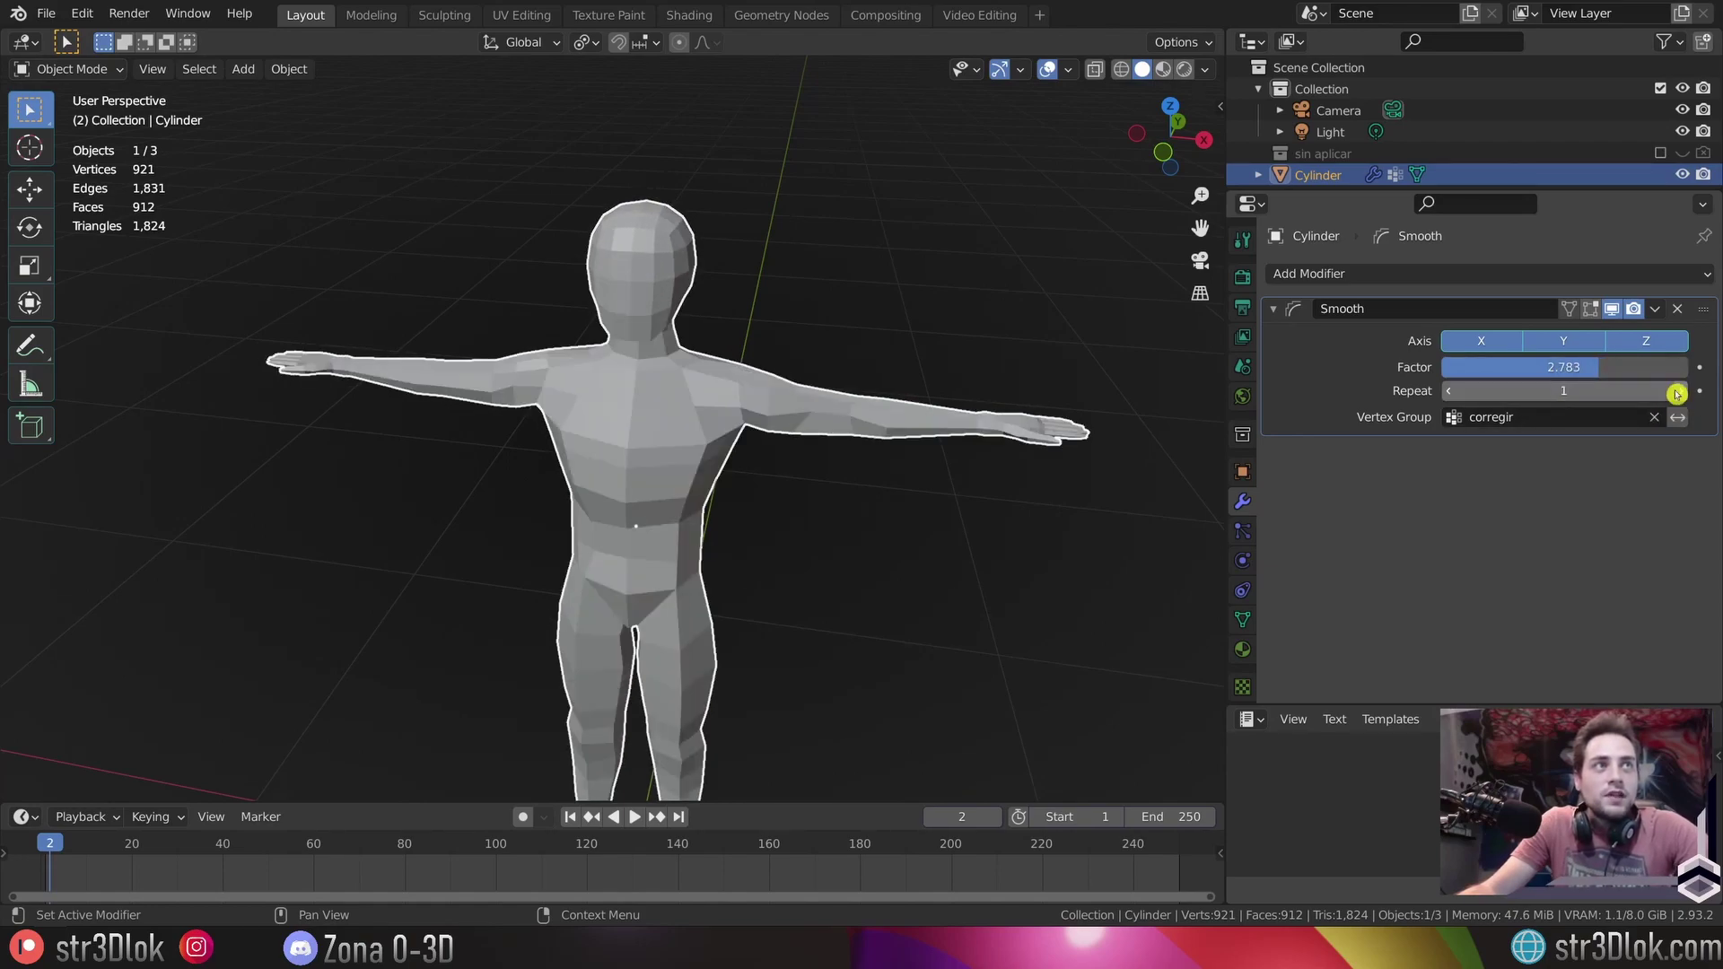
left_click(1678, 393)
mouse_move(853, 421)
middle_mouse_down()
mouse_move(1008, 385)
mouse_move(796, 400)
mouse_move(884, 413)
mouse_move(749, 425)
middle_mouse_up()
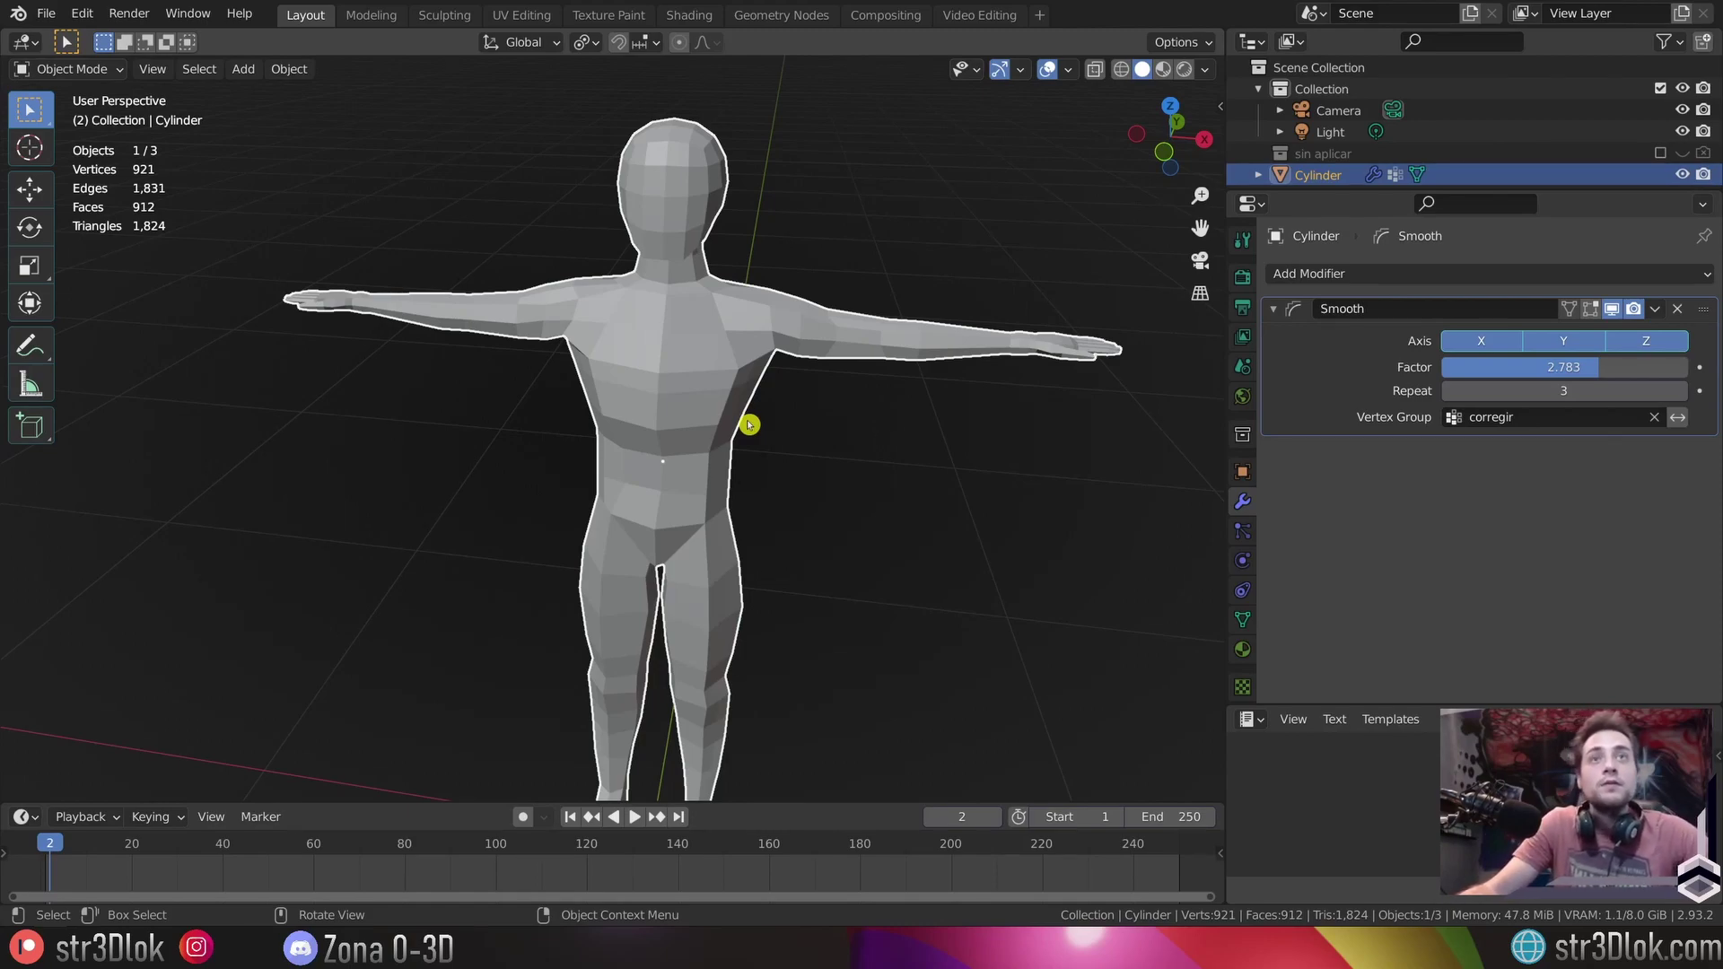
left_click(1656, 420)
mouse_move(843, 389)
middle_mouse_down()
mouse_move(725, 391)
mouse_move(734, 354)
middle_mouse_up()
scroll(962, 366, "down", 3)
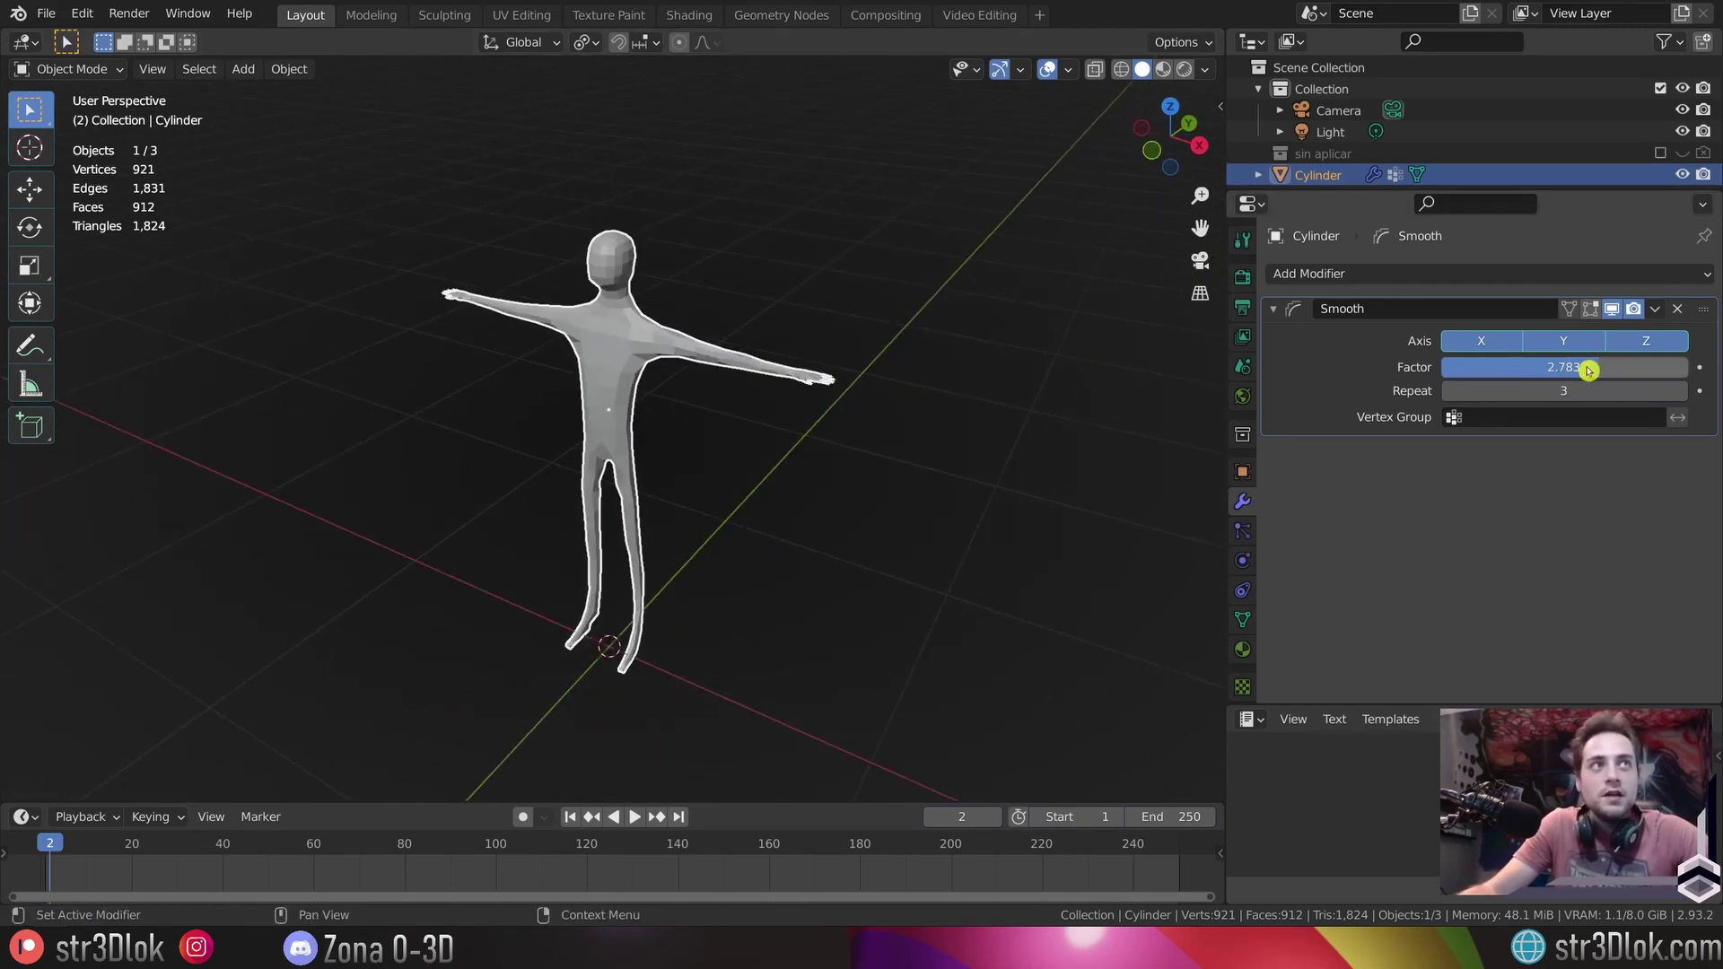
- Test a negative Factor, reset it to 0, and lower Repeat to 1
left_click_drag(1589, 369, 1515, 367)
left_click(1515, 367)
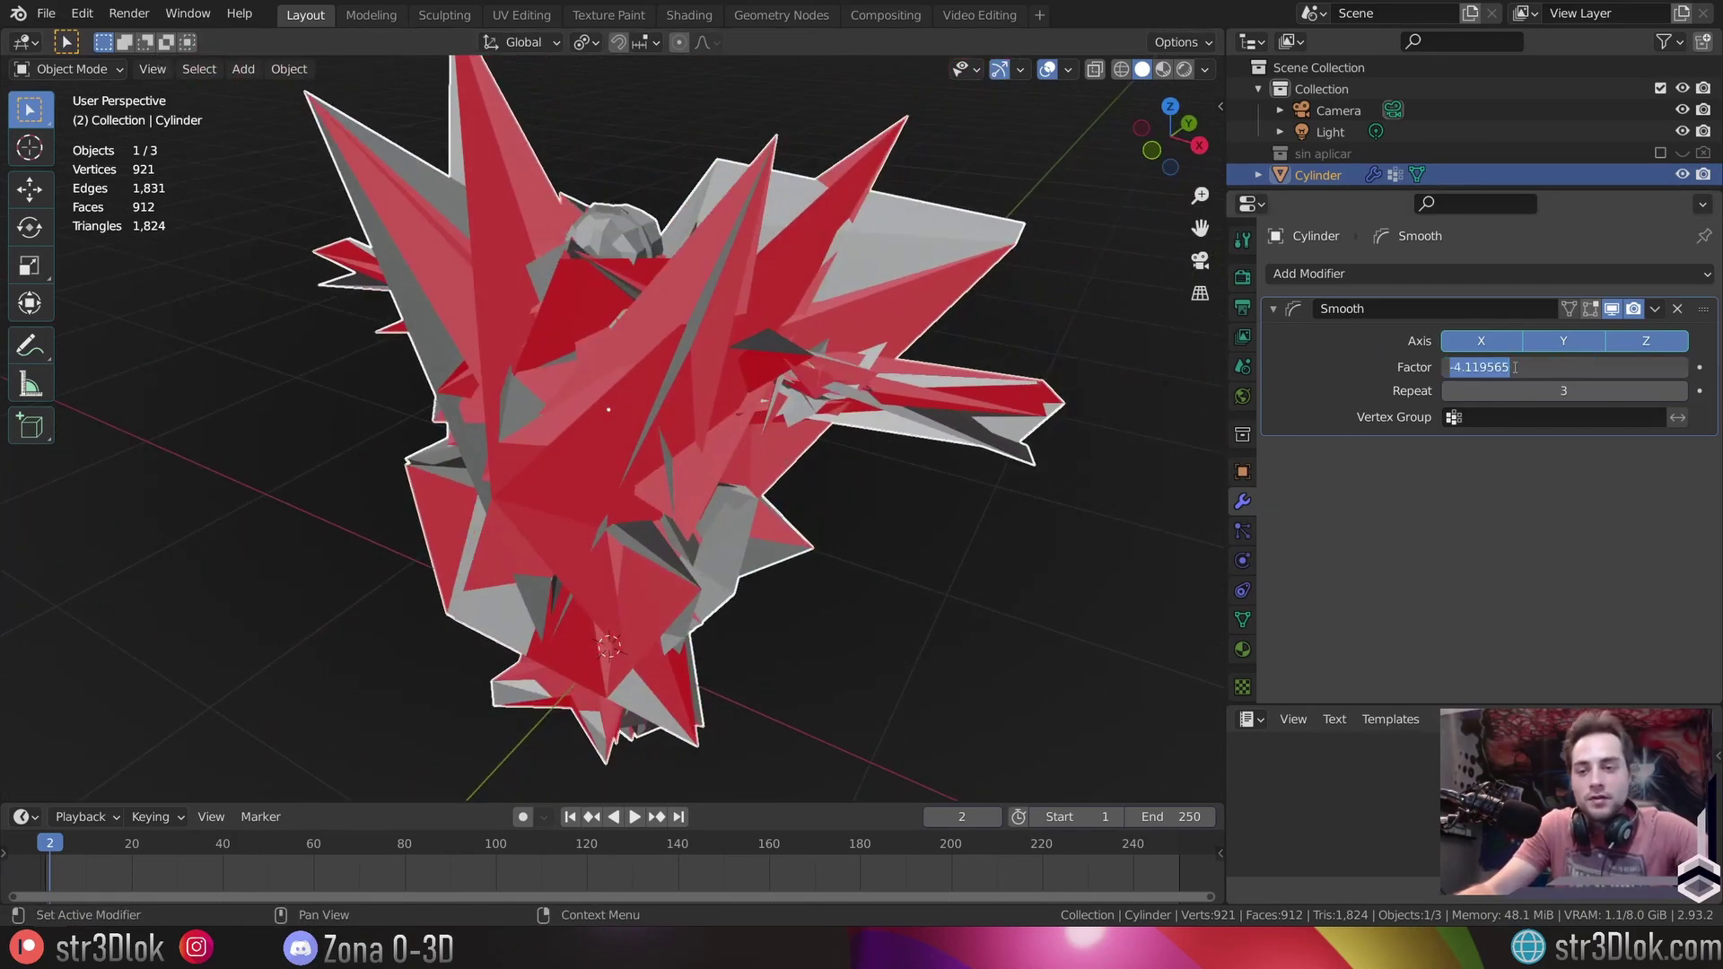
key("Return")
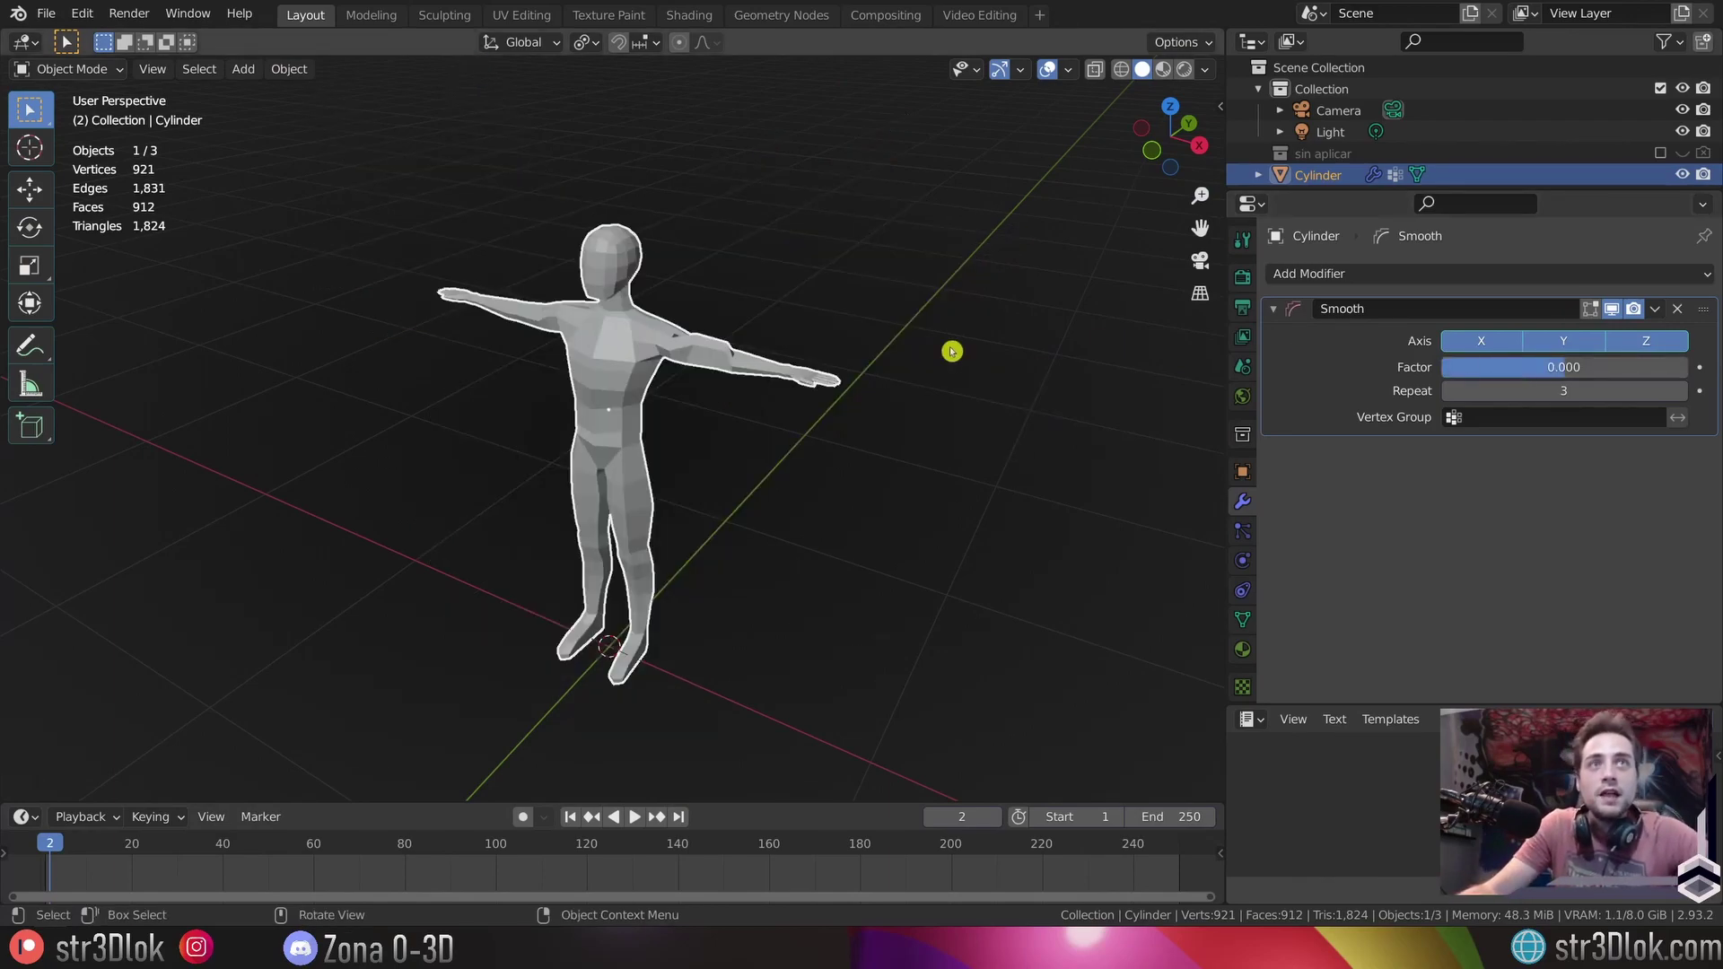
scroll(950, 350, "up", 4)
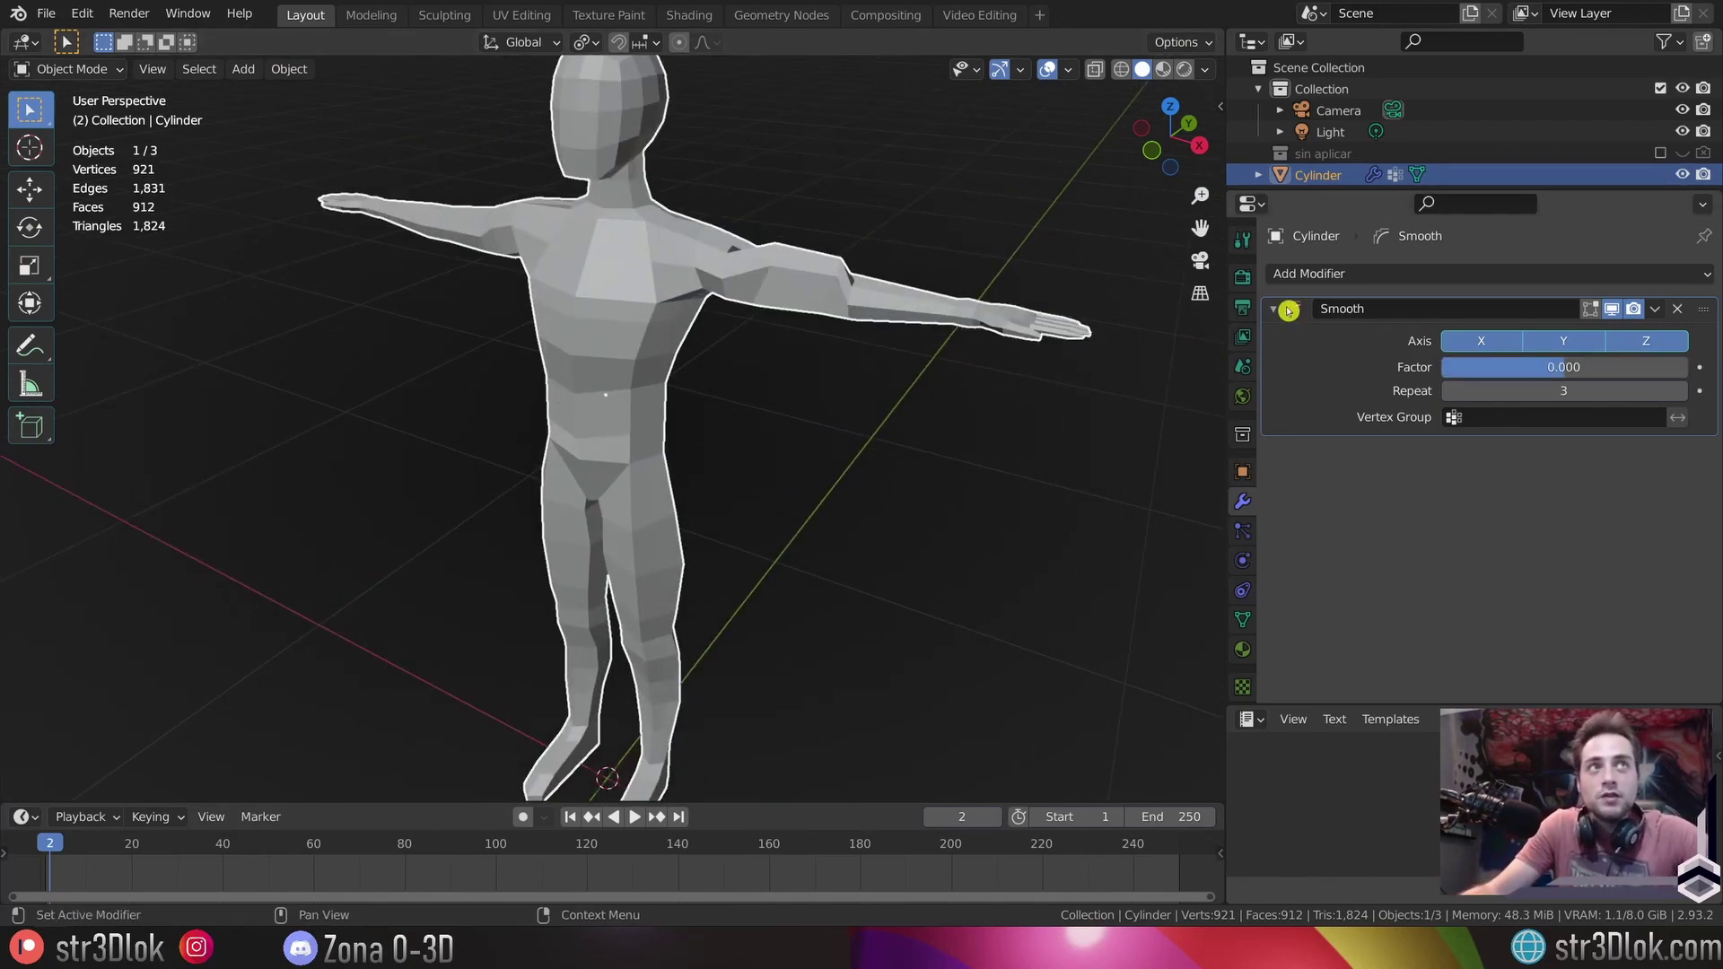
left_click(1450, 392)
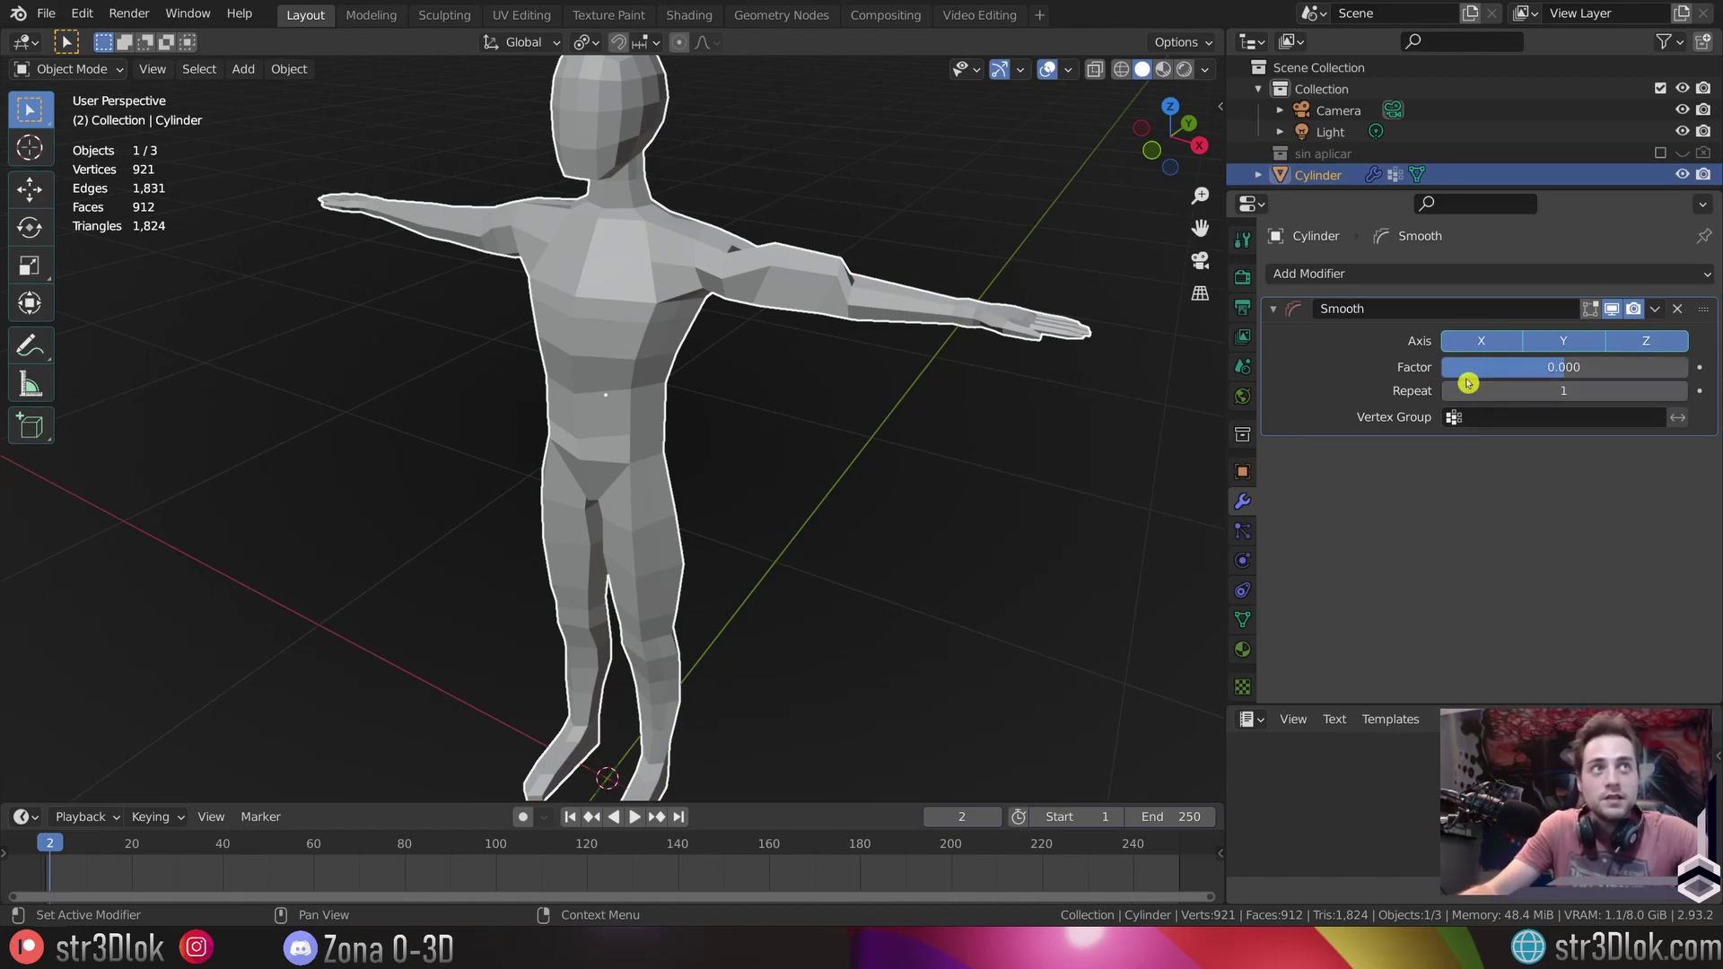
- Raise the Factor to about 2.4, then settle it back at 1.489
mouse_move(1563, 367)
left_mouse_down()
mouse_move(1607, 368)
mouse_move(1588, 367)
left_mouse_up()
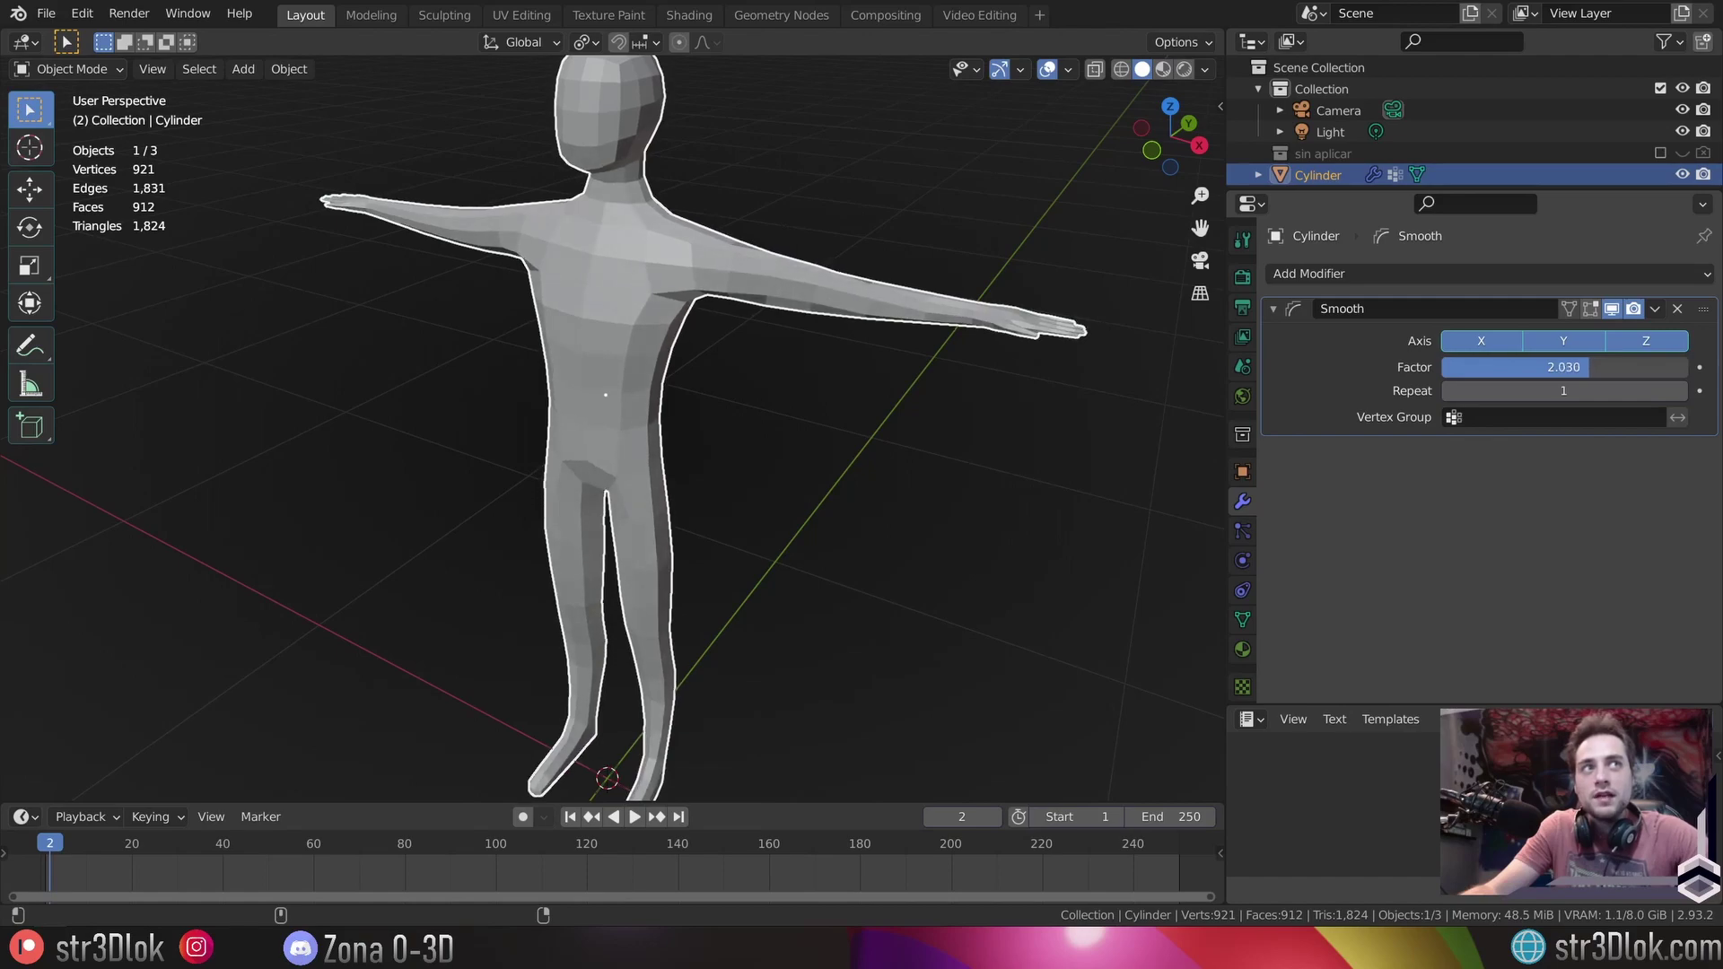
mouse_move(629, 377)
middle_mouse_down()
mouse_move(823, 357)
mouse_move(573, 365)
mouse_move(743, 366)
middle_mouse_up()
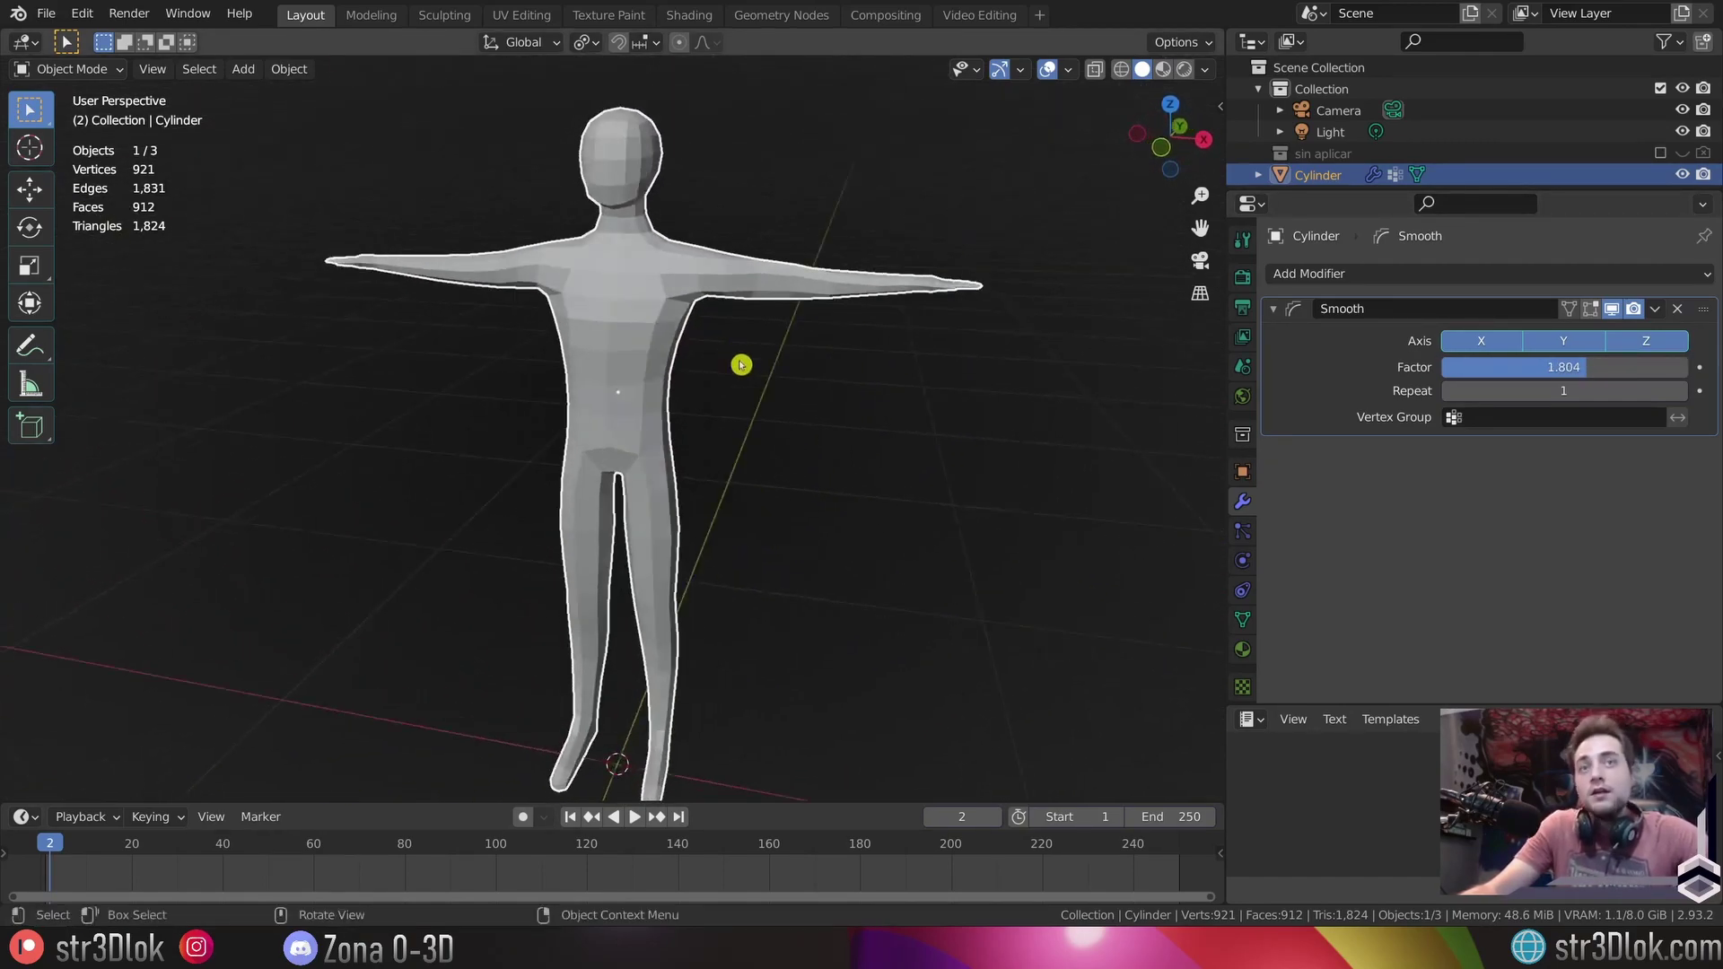
scroll(742, 355, "up", 2)
mouse_move(1563, 368)
left_mouse_down()
mouse_move(1521, 368)
mouse_move(1553, 368)
left_mouse_up()
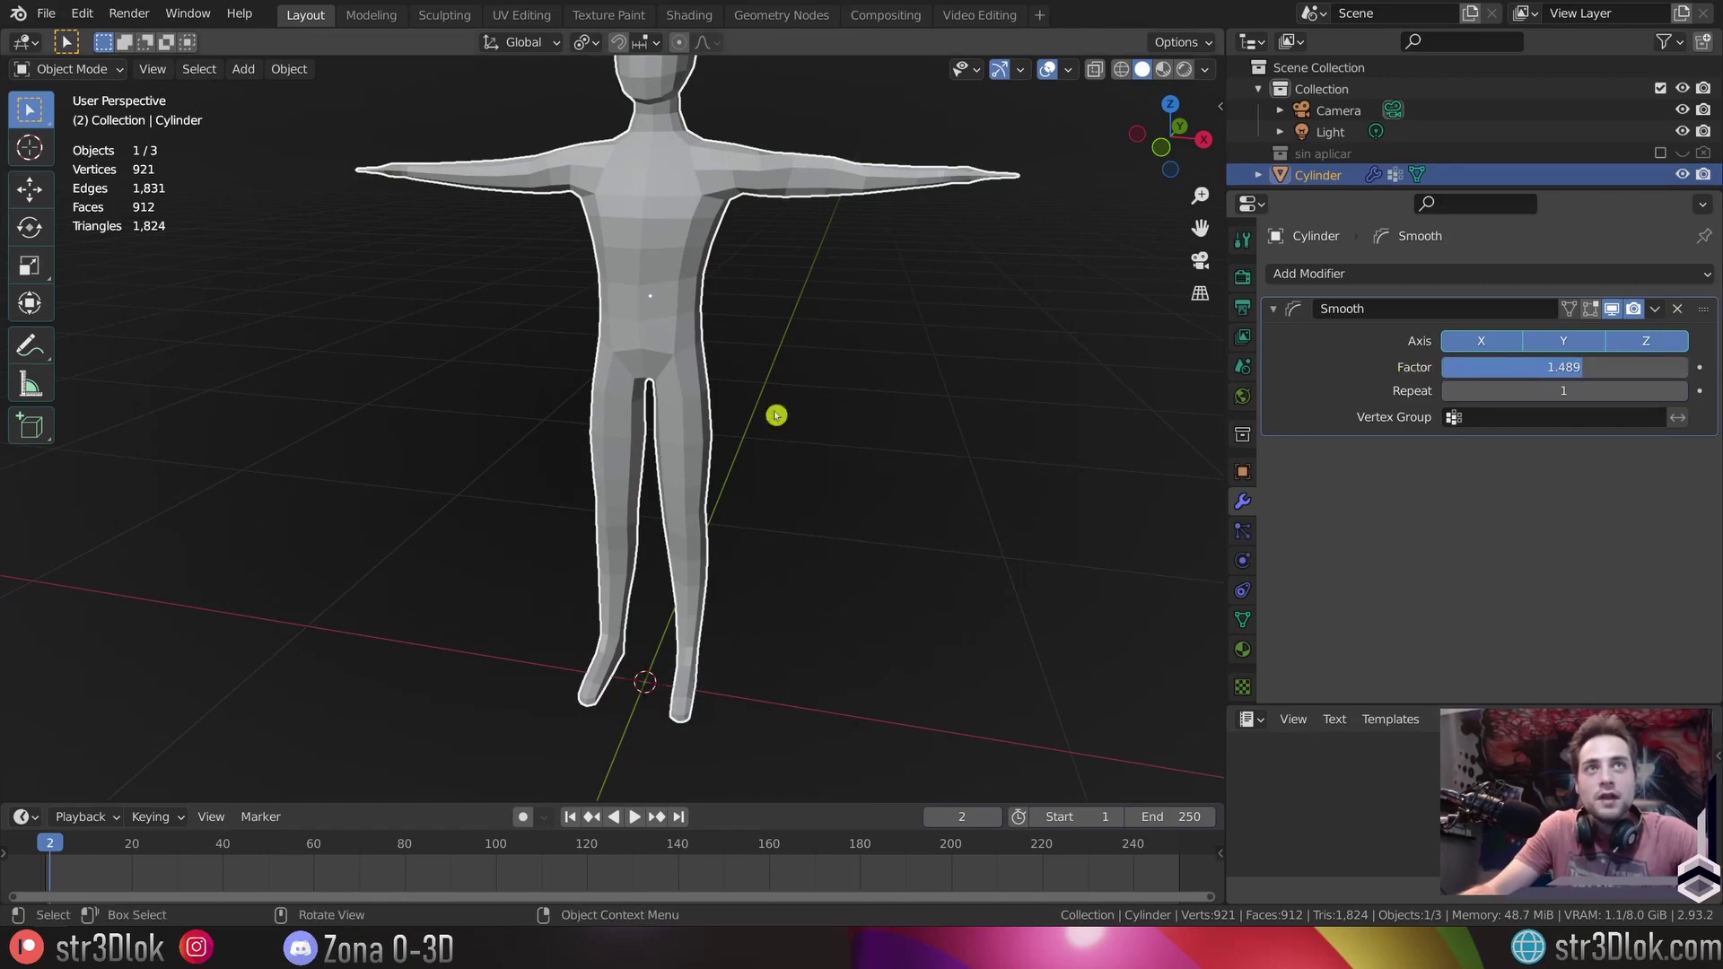
mouse_move(784, 198)
middle_mouse_down()
mouse_move(712, 326)
mouse_move(727, 277)
middle_mouse_up()
scroll(704, 320, "up", 2)
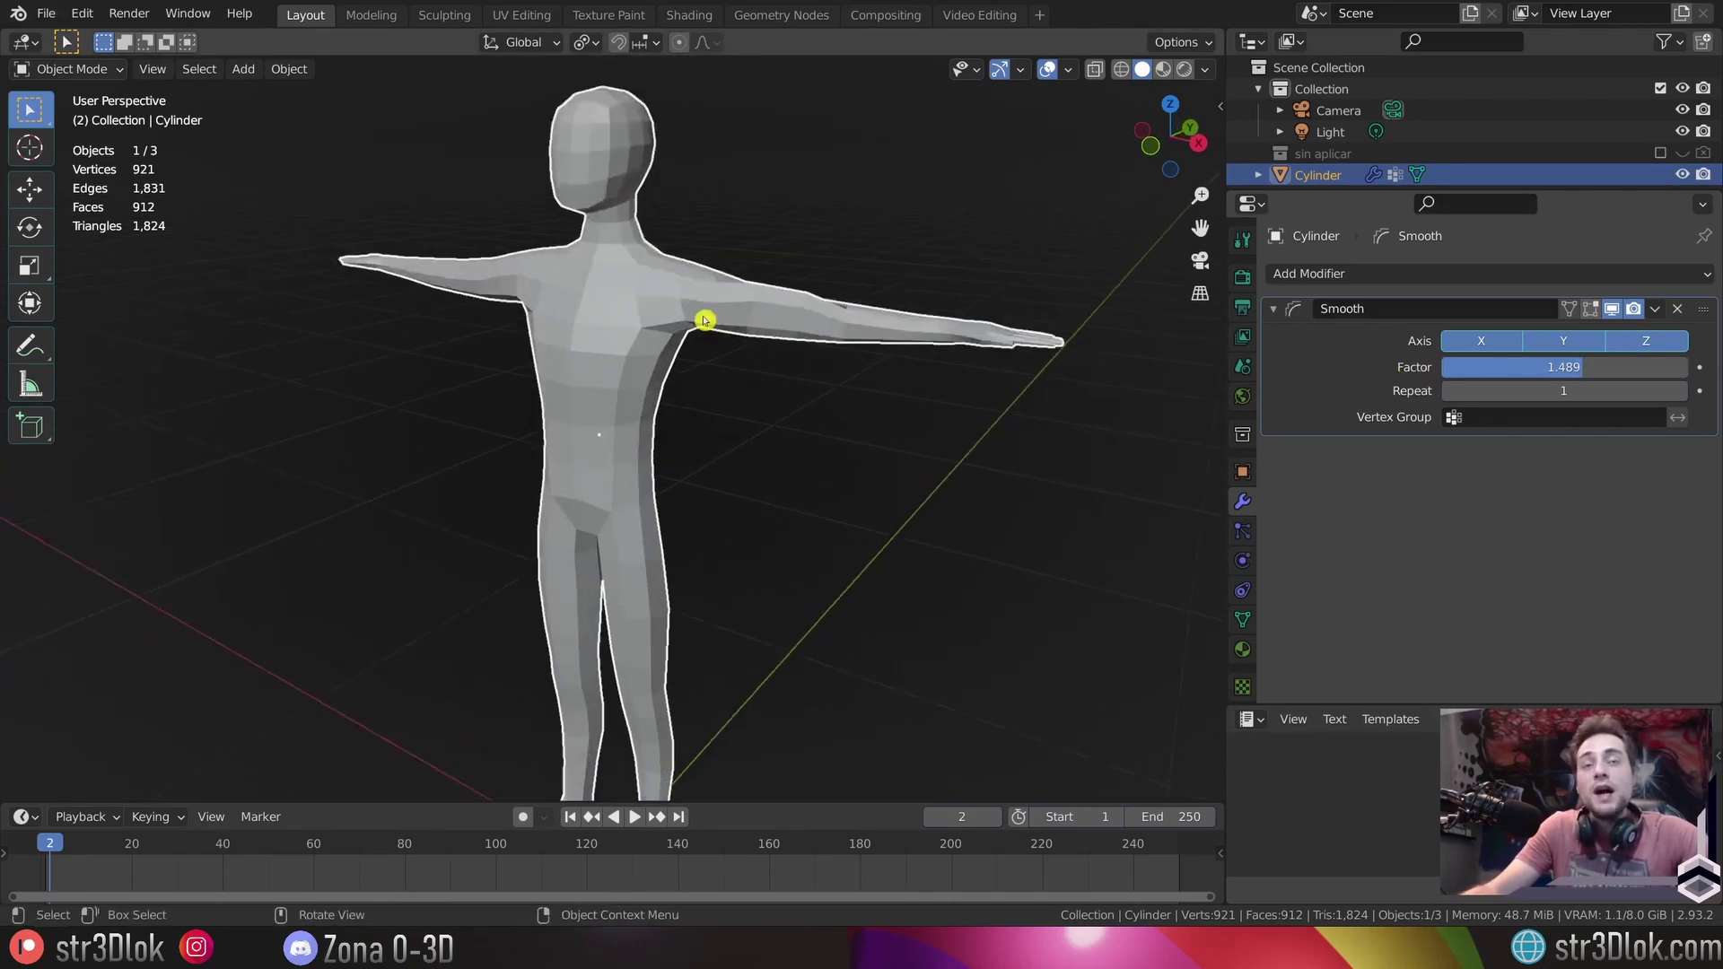
scroll(706, 320, "up", 4)
scroll(706, 320, "down", 5)
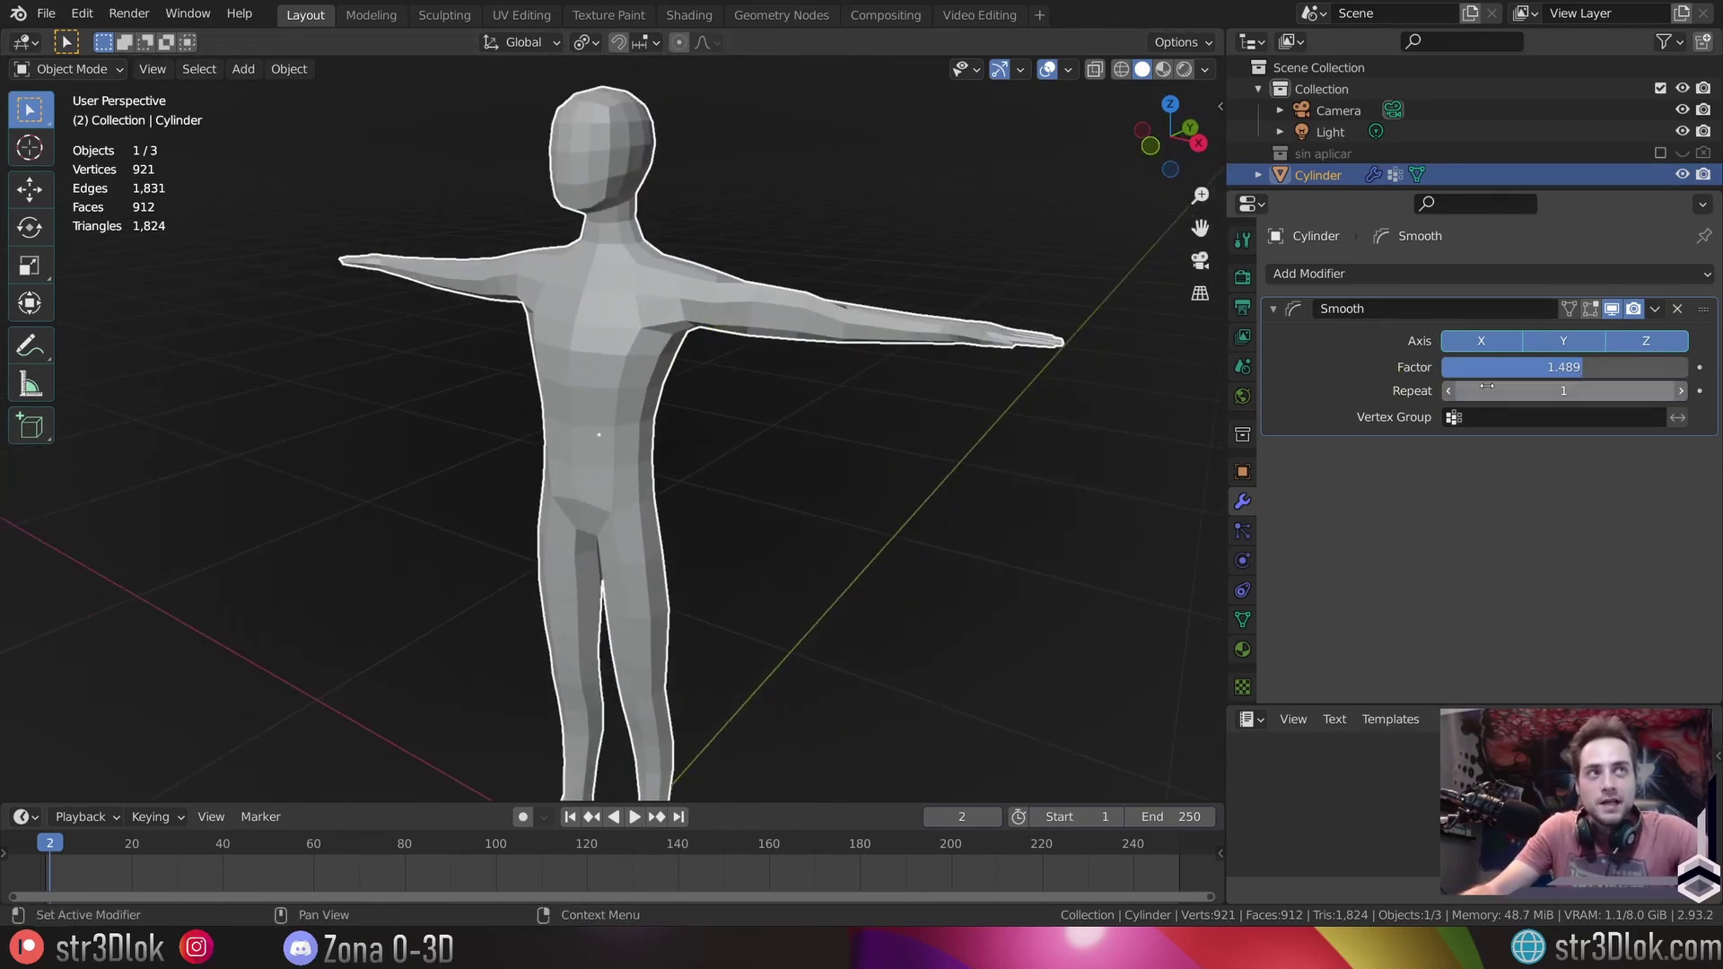
- Step the Smooth modifier's Repeat up to 11
left_click(1682, 392)
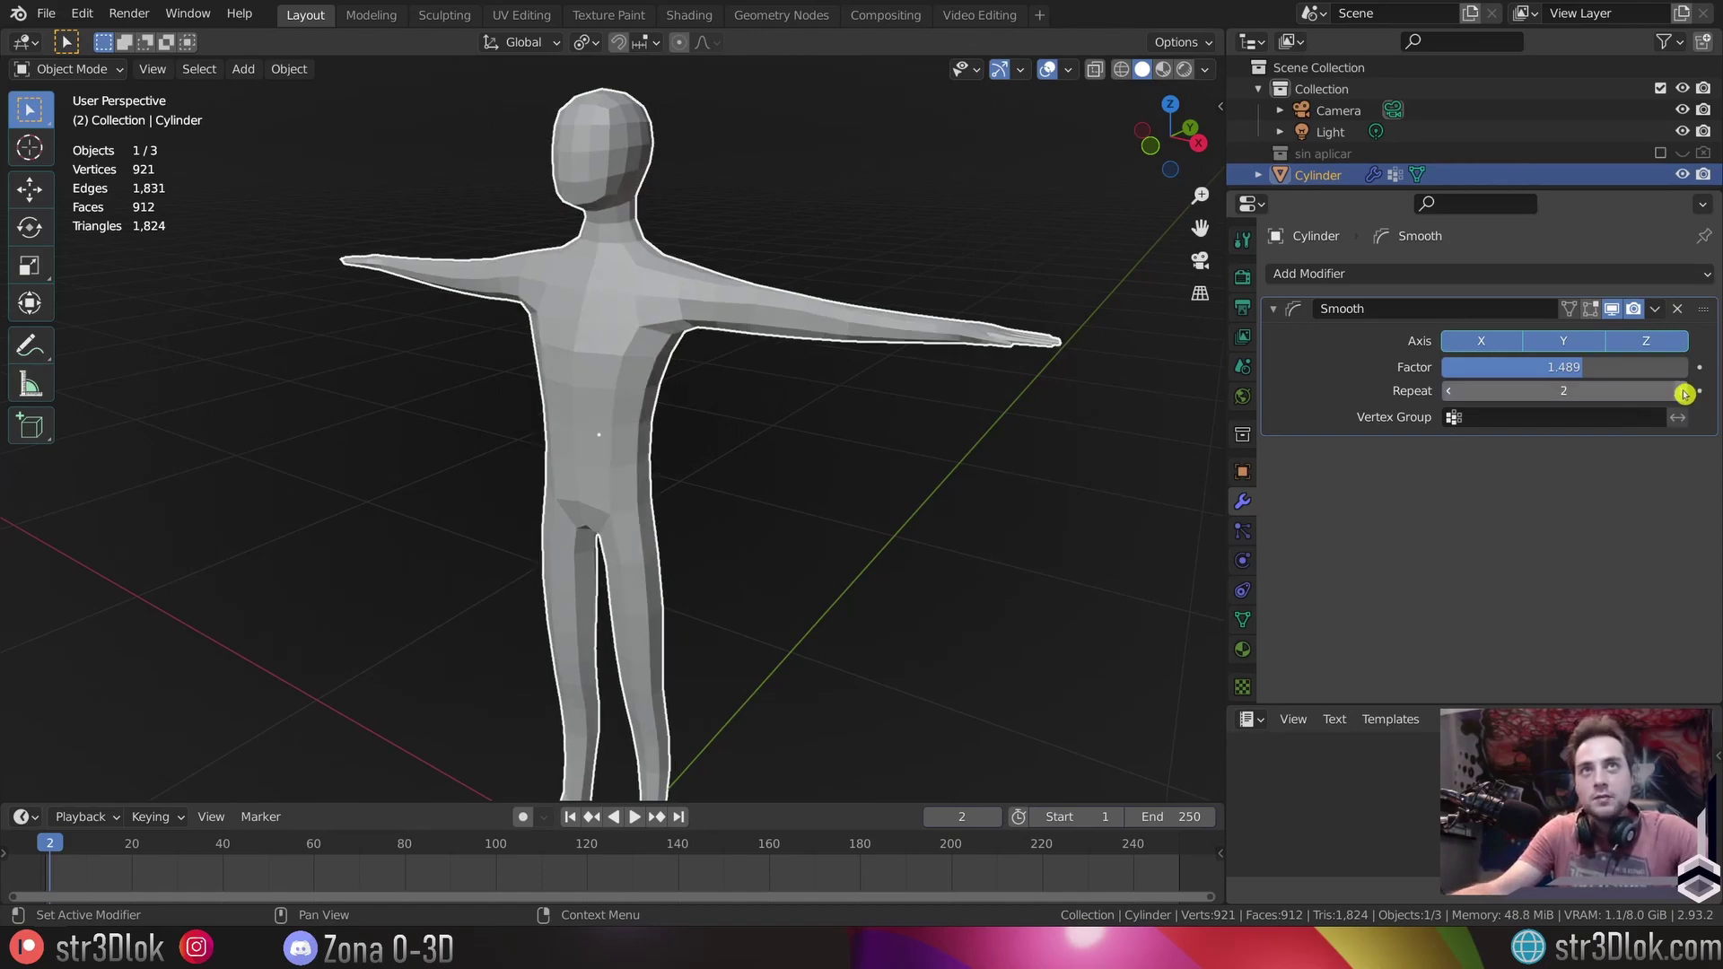
left_click(1684, 391)
left_click(1684, 391)
left_click(1683, 392)
left_click(1684, 391)
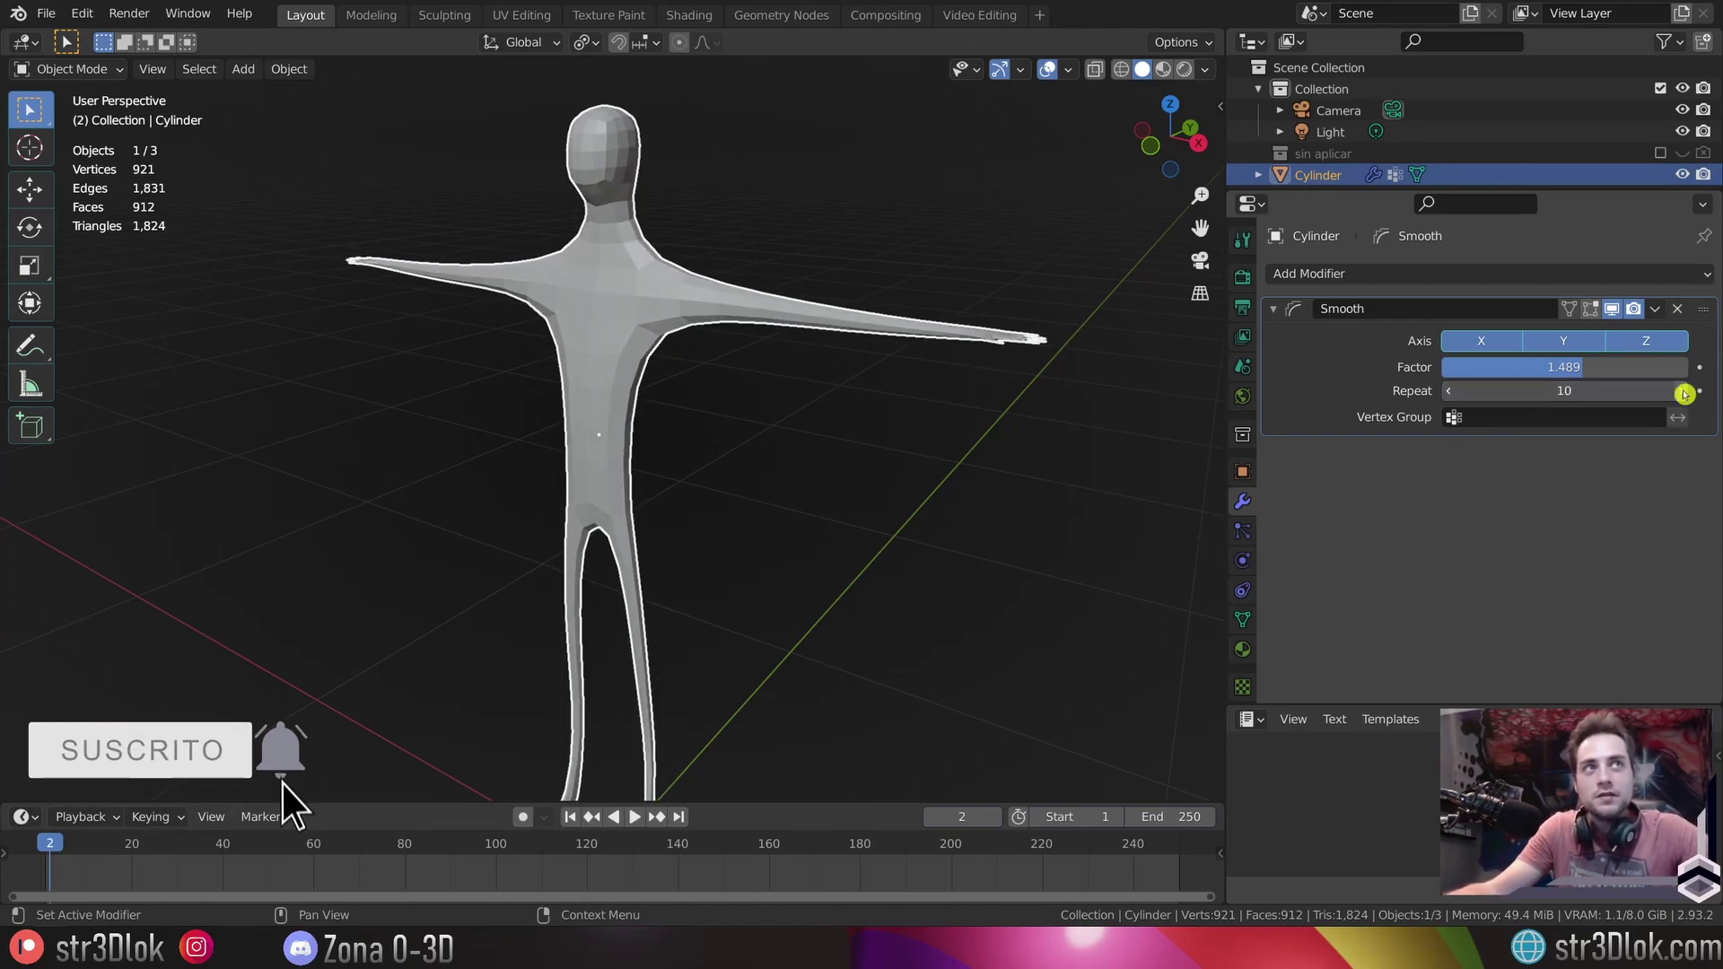
left_click(1684, 391)
left_click(1684, 391)
left_click(1683, 391)
scroll(897, 416, "down", 3)
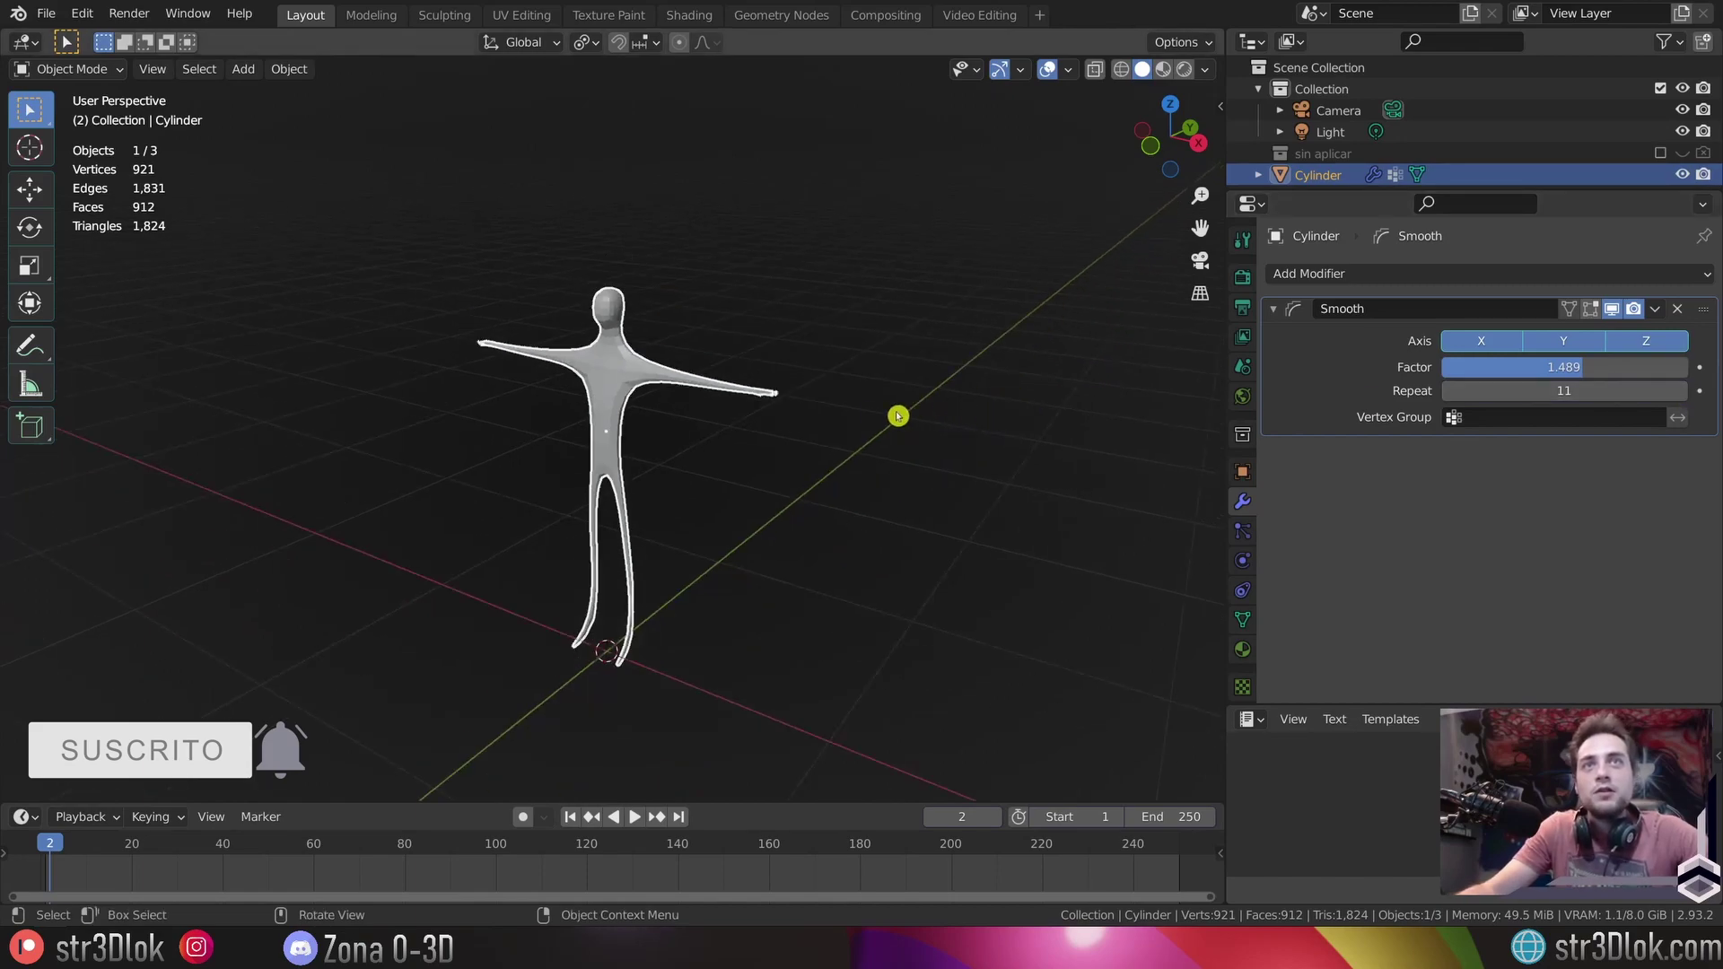
mouse_move(609, 311)
middle_mouse_down()
mouse_move(742, 293)
mouse_move(719, 319)
middle_mouse_up()
scroll(790, 301, "up", 3)
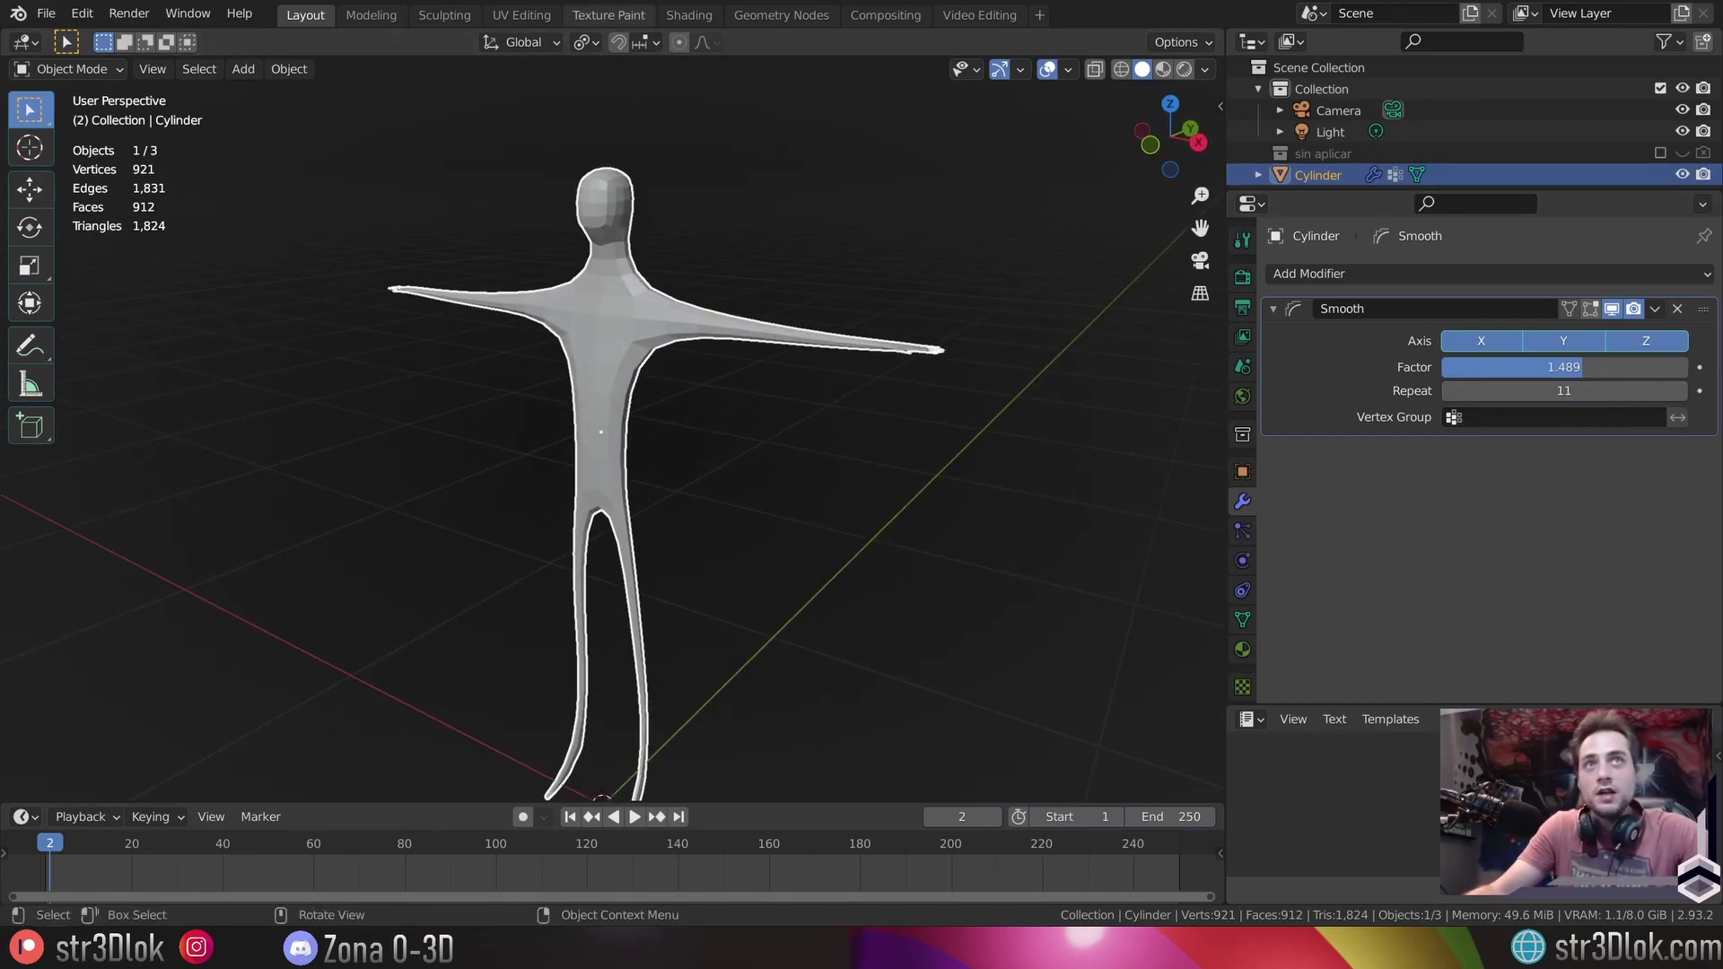
- Smooth the figure's chest with the Sculpting Smooth brush, then return to Object Mode
left_click(444, 15)
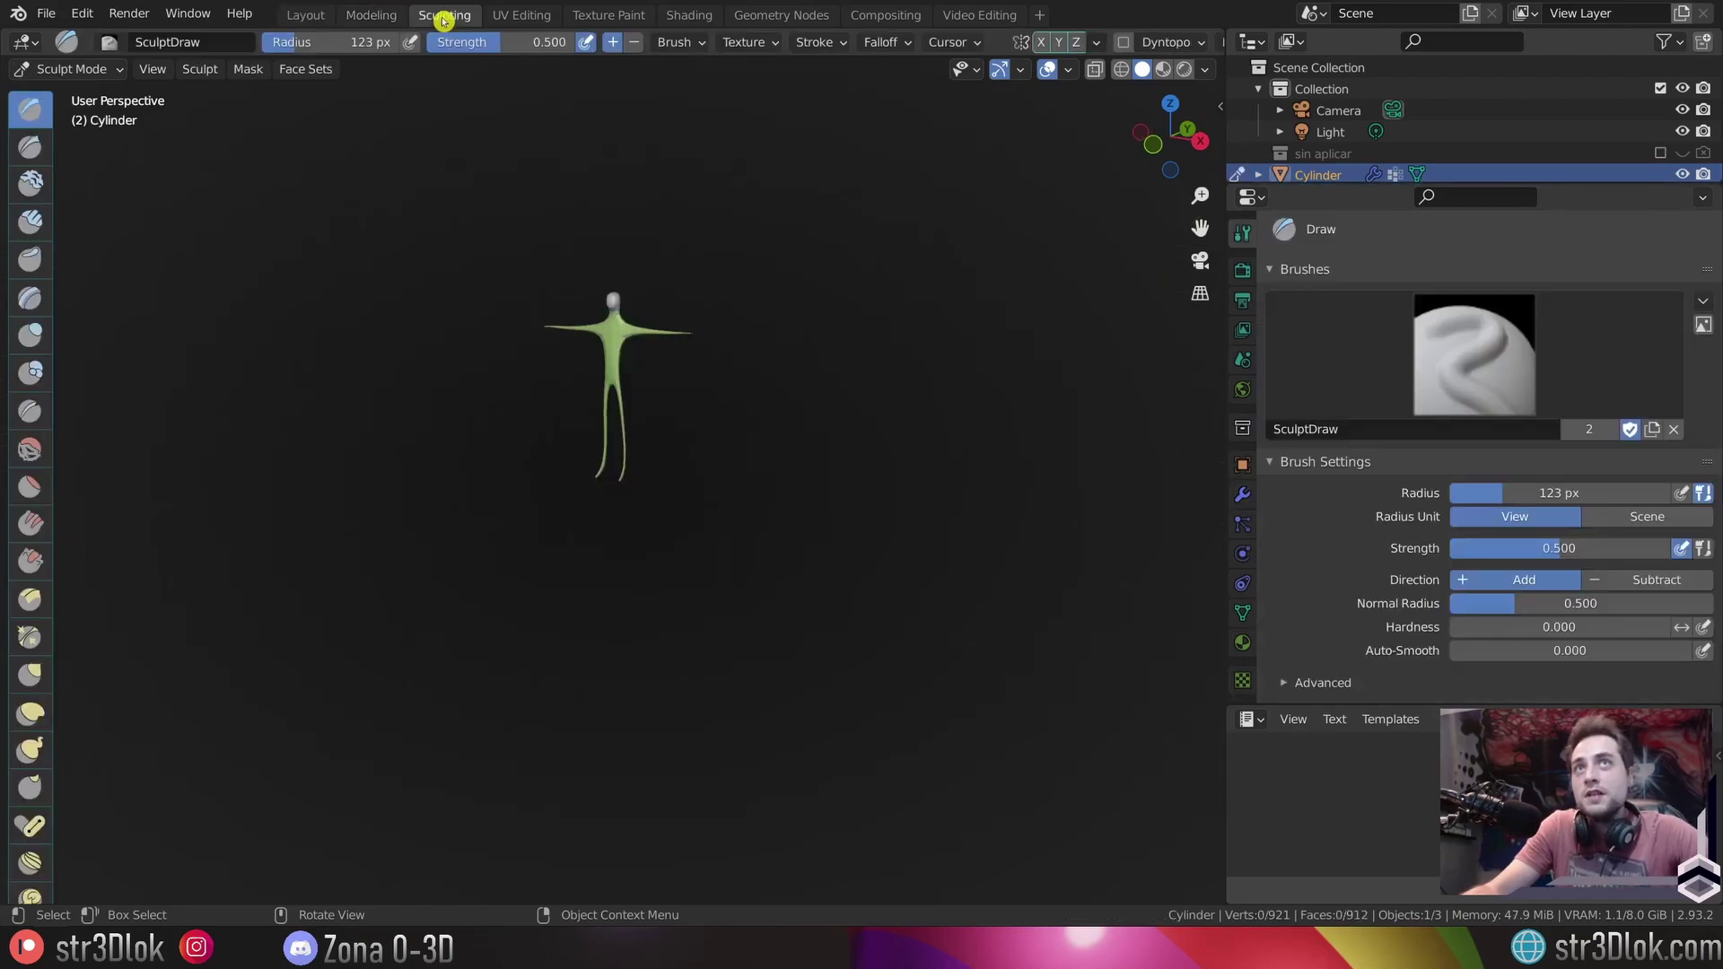
left_click(30, 449)
scroll(646, 359, "up", 7)
mouse_move(693, 339)
left_mouse_down()
mouse_move(670, 341)
mouse_move(678, 435)
left_mouse_up()
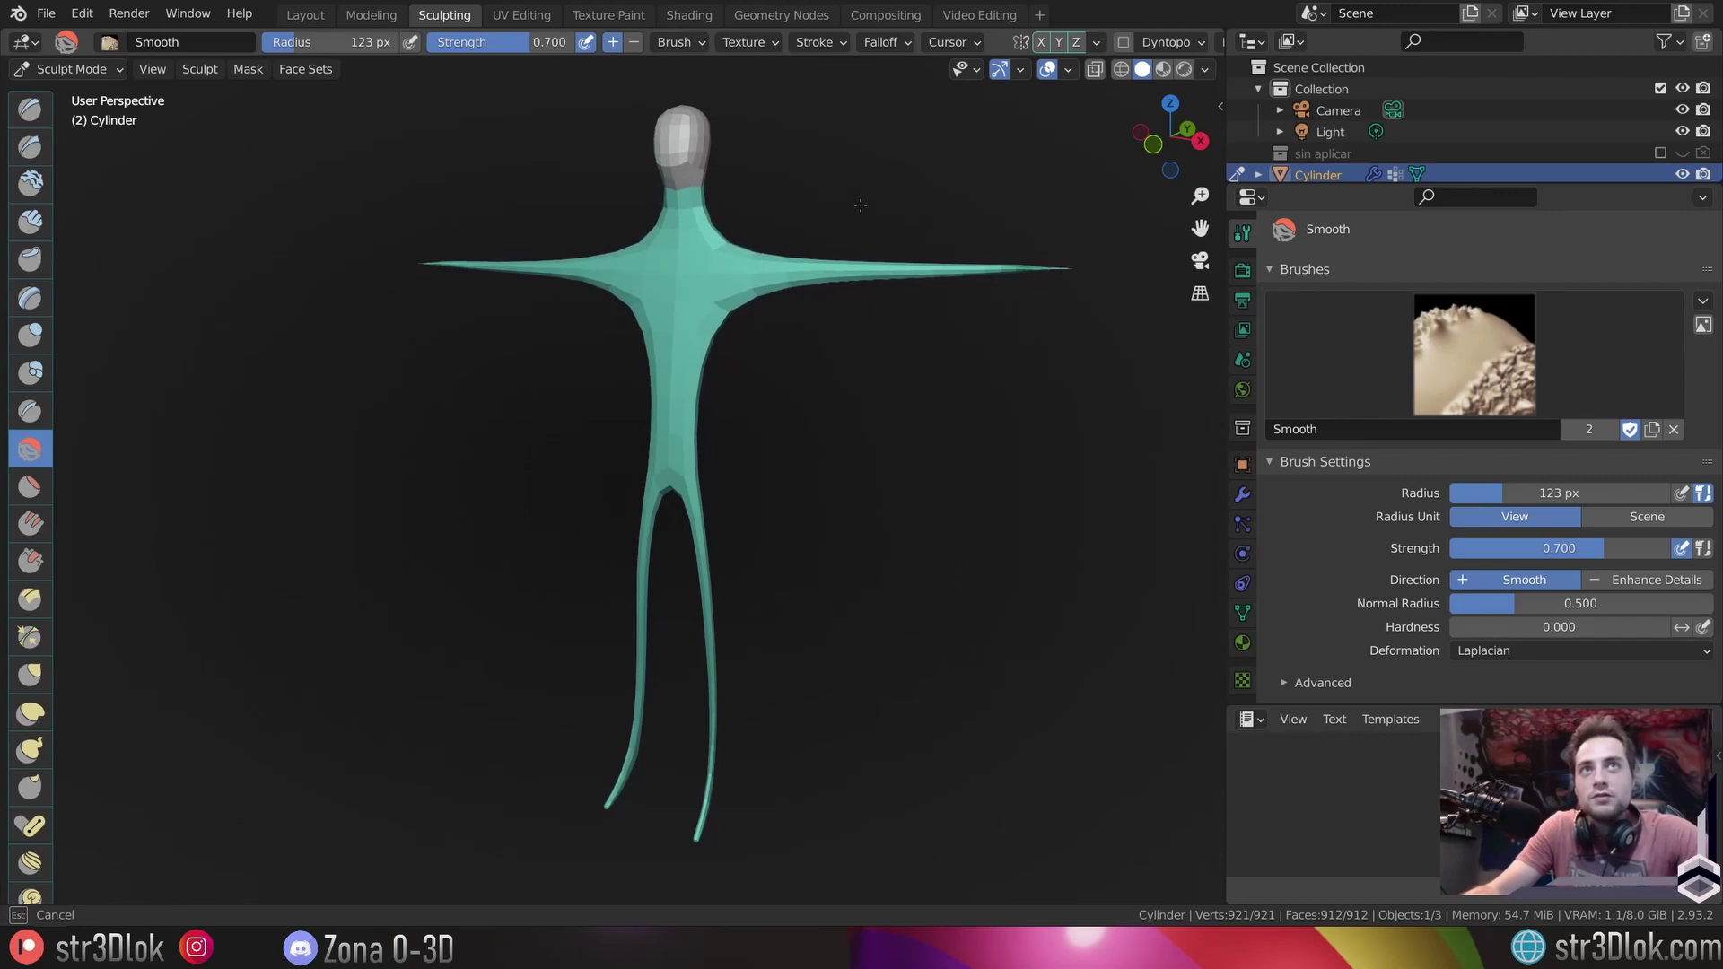
key("ctrl+Tab")
left_click(516, 195)
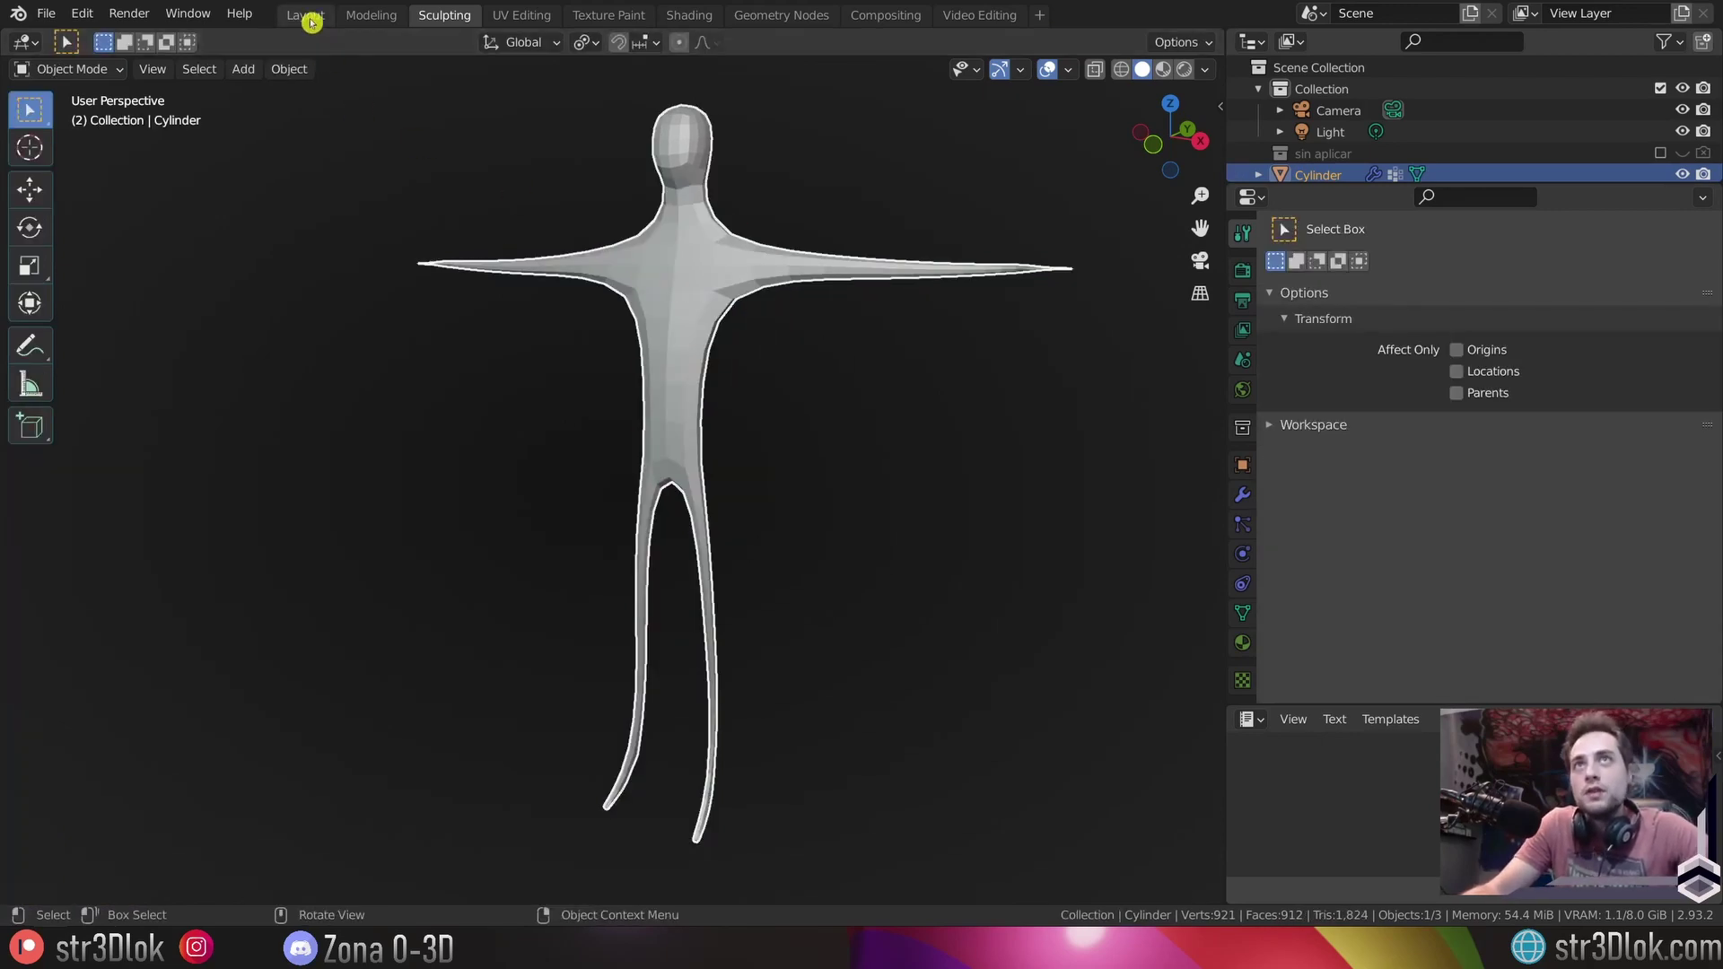
- Back in Layout, toggle the modifier's viewport display and its Z, Y and X axis options
left_click(309, 20)
left_click(1612, 309)
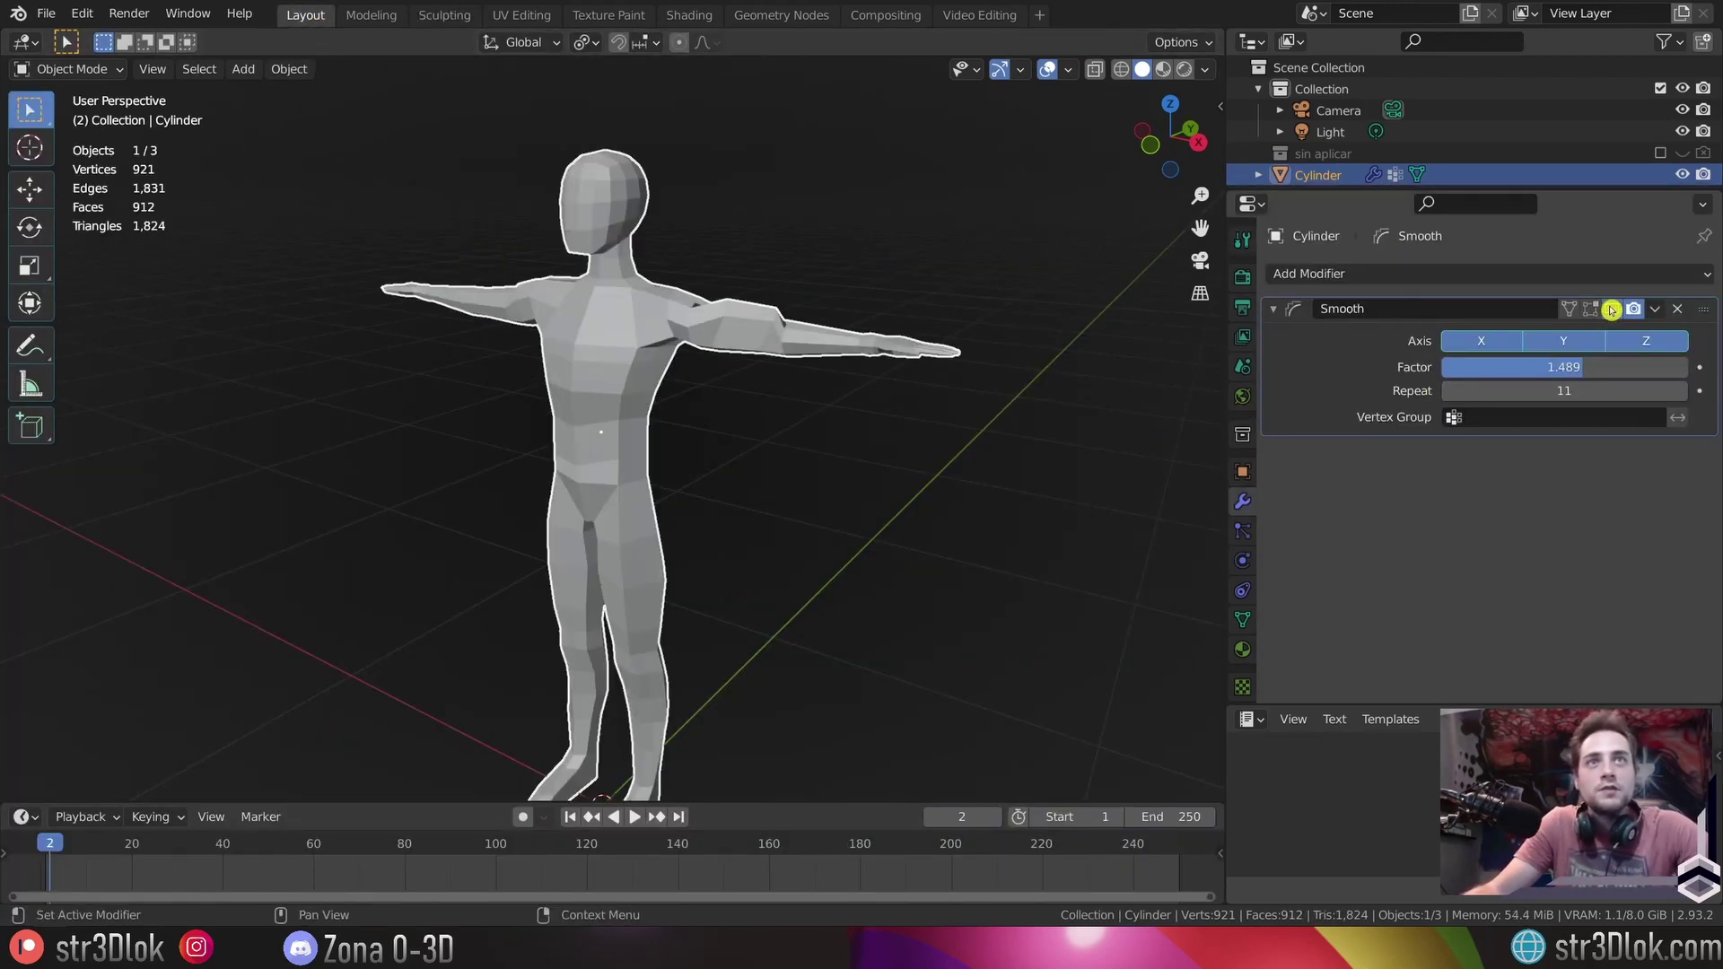
left_click(1655, 339)
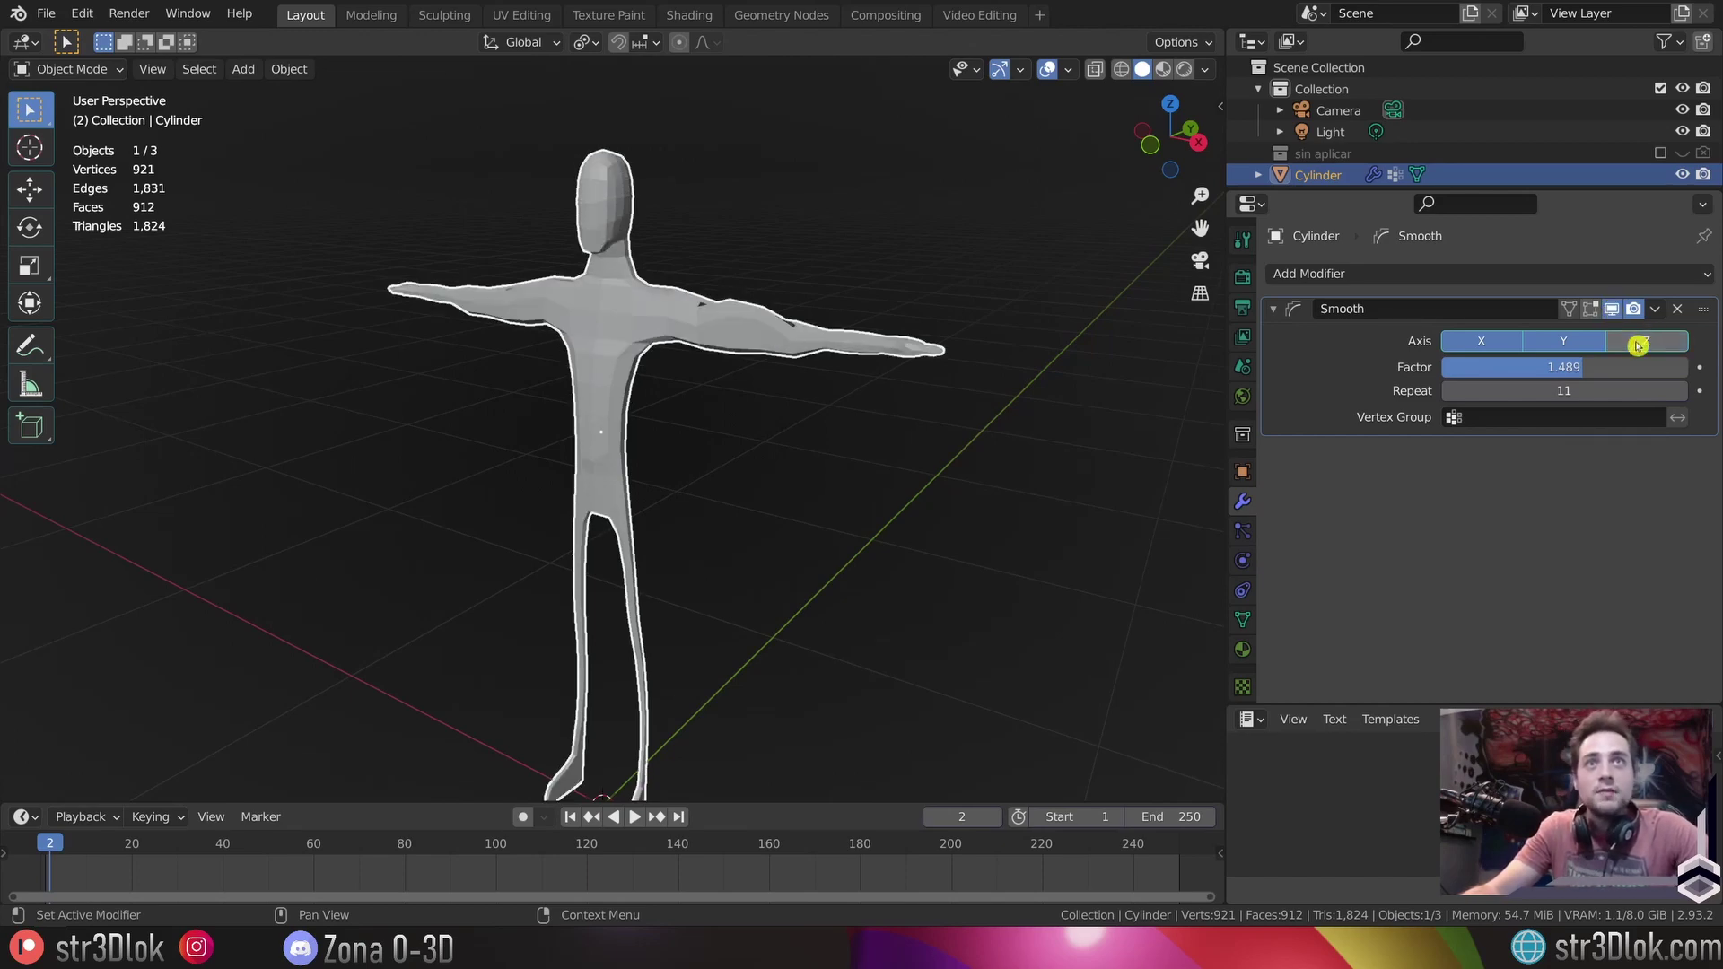
left_click(1638, 346)
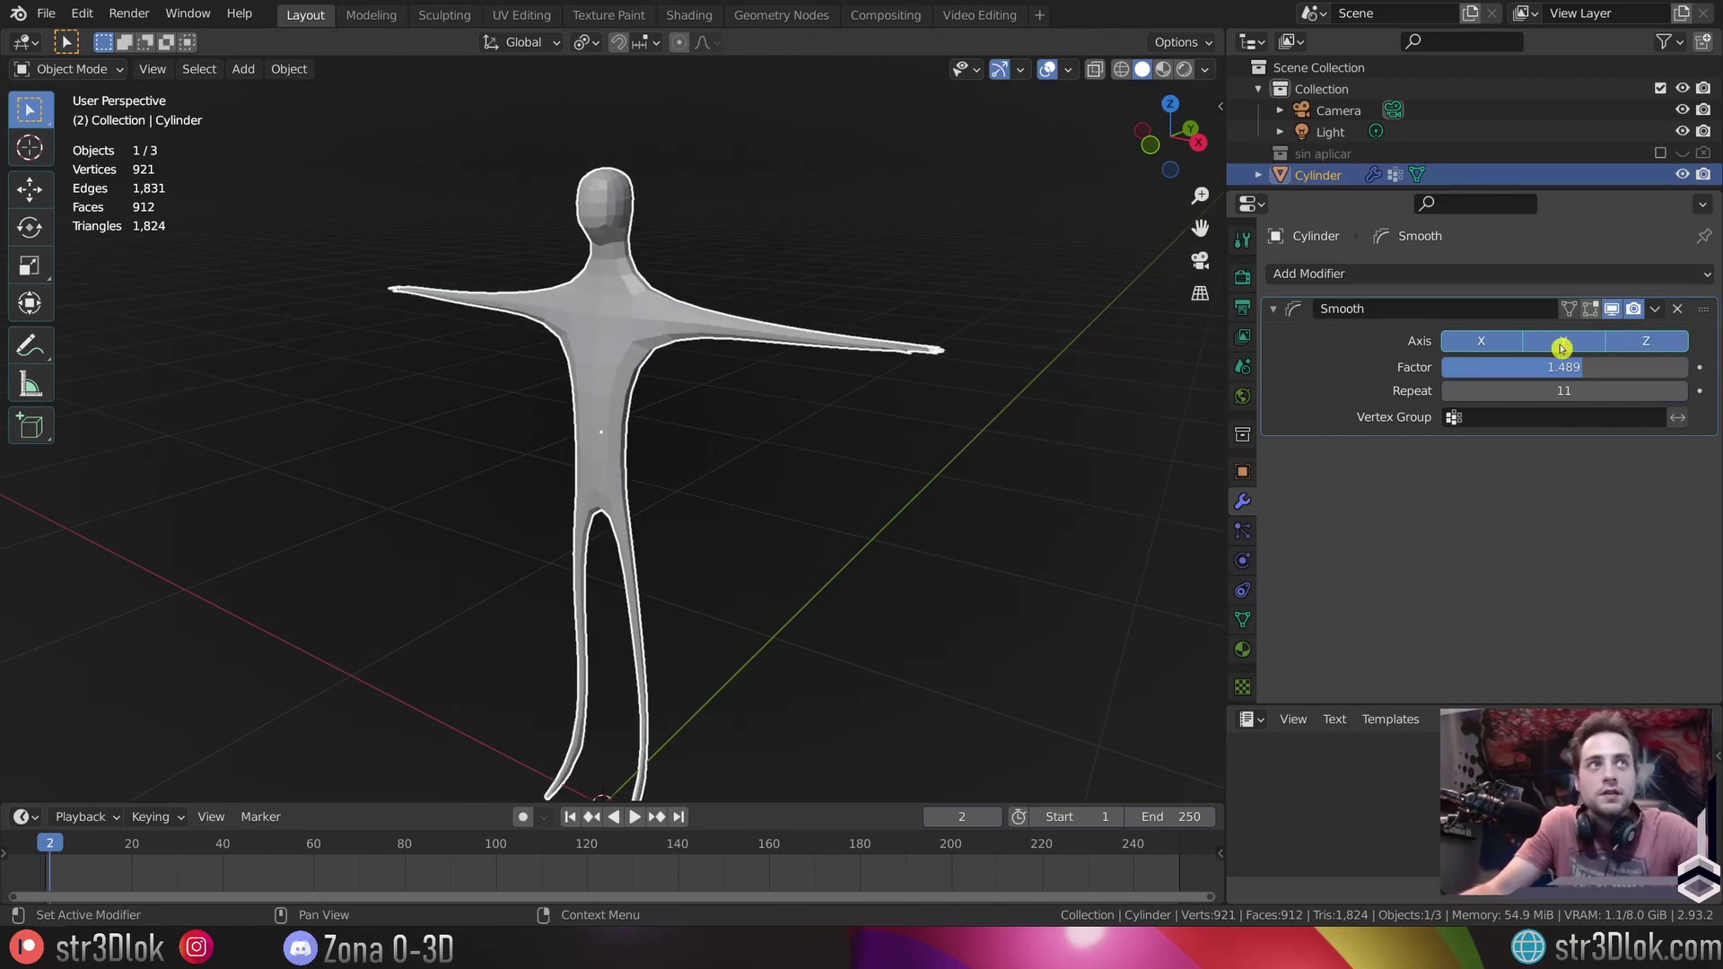
left_click(1561, 348)
left_click(1461, 346)
left_click(1461, 346)
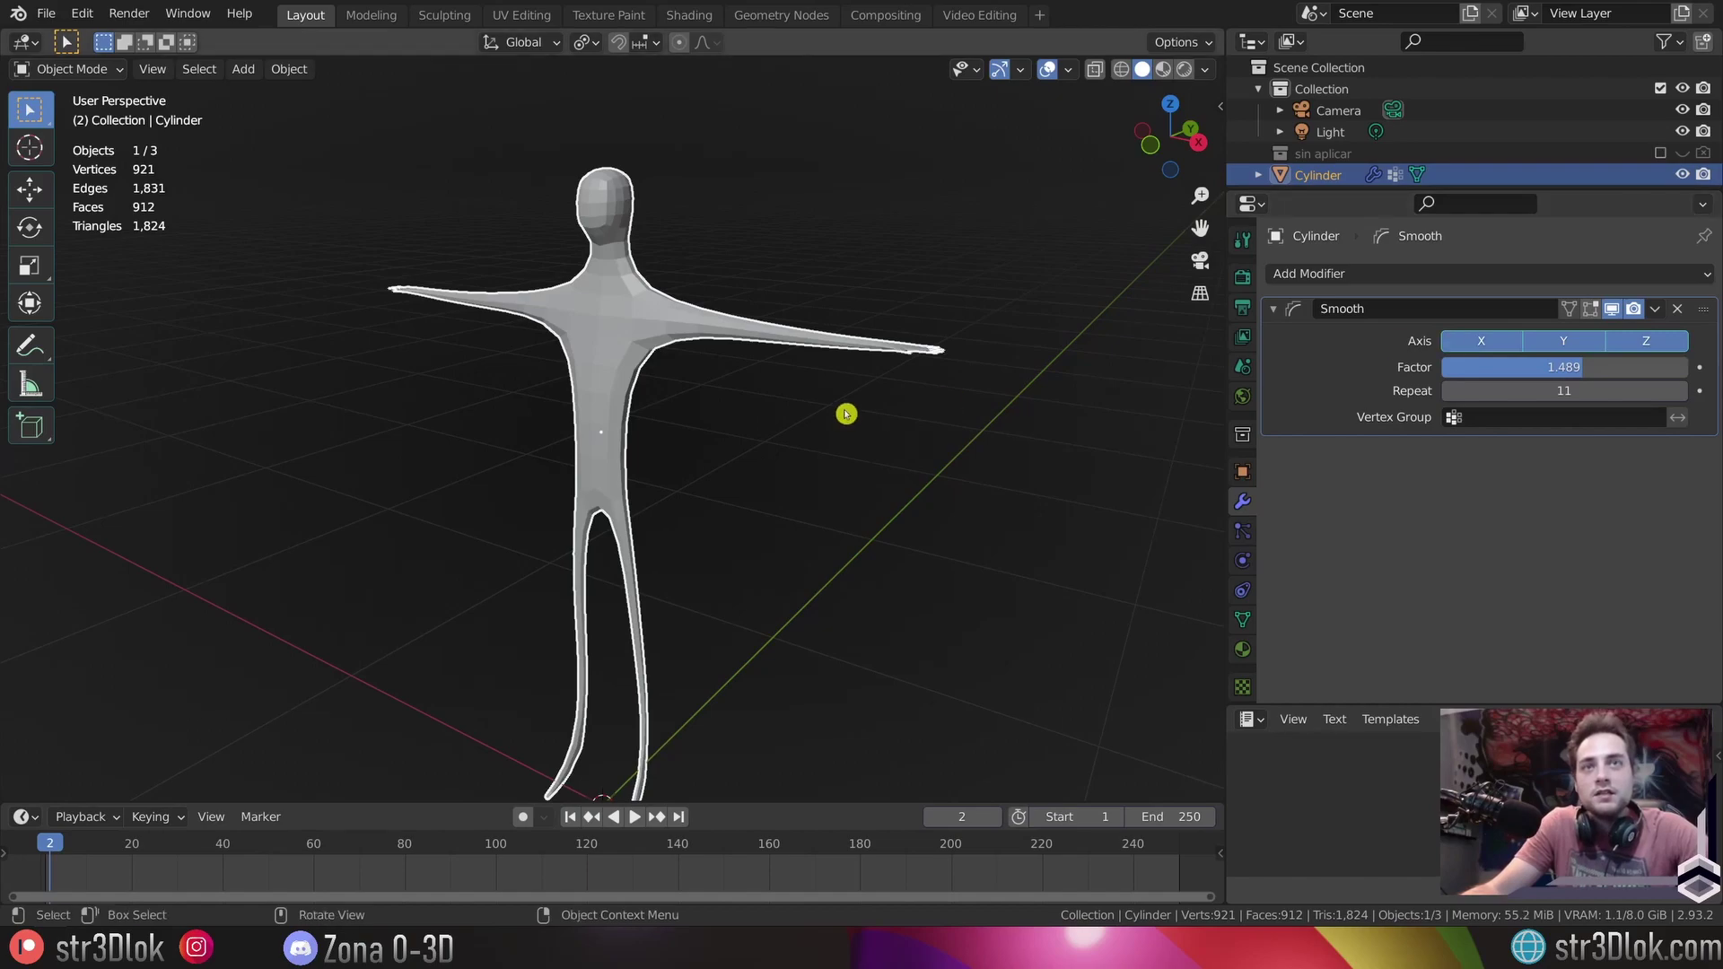
- Toggle the X, Y and Z axis buttons again to compare the smoothing
middle_click_drag(846, 414, 780, 441)
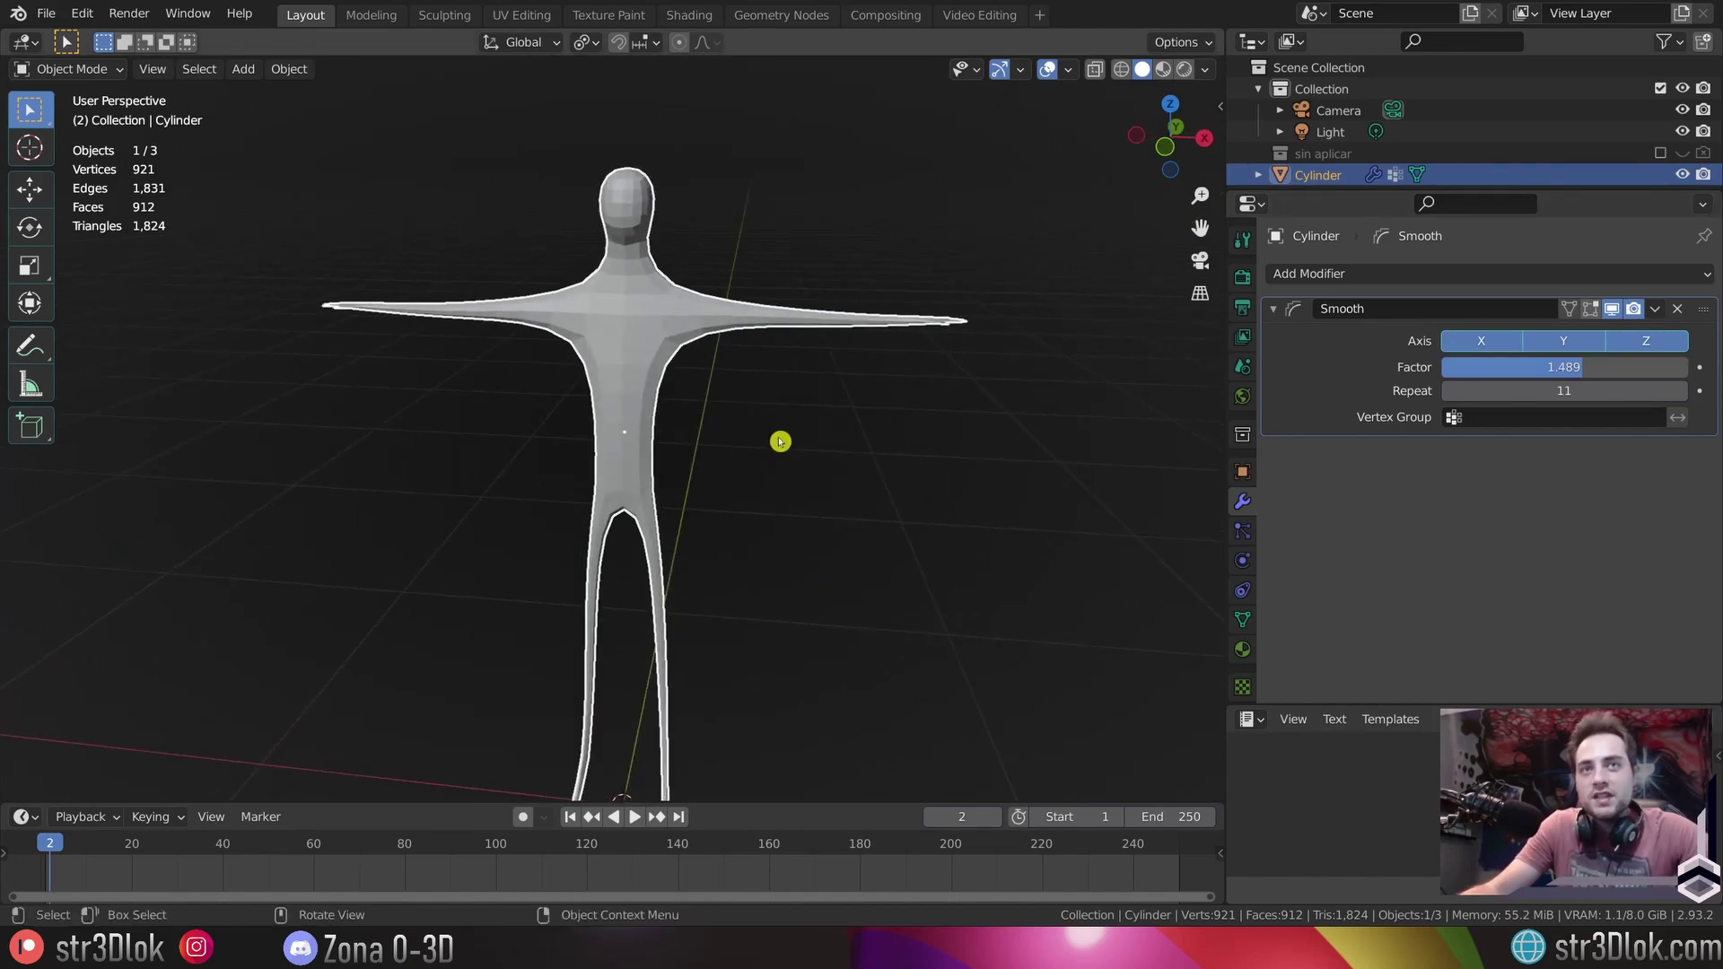
left_click(1500, 346)
left_click(1577, 340)
left_click(1584, 340)
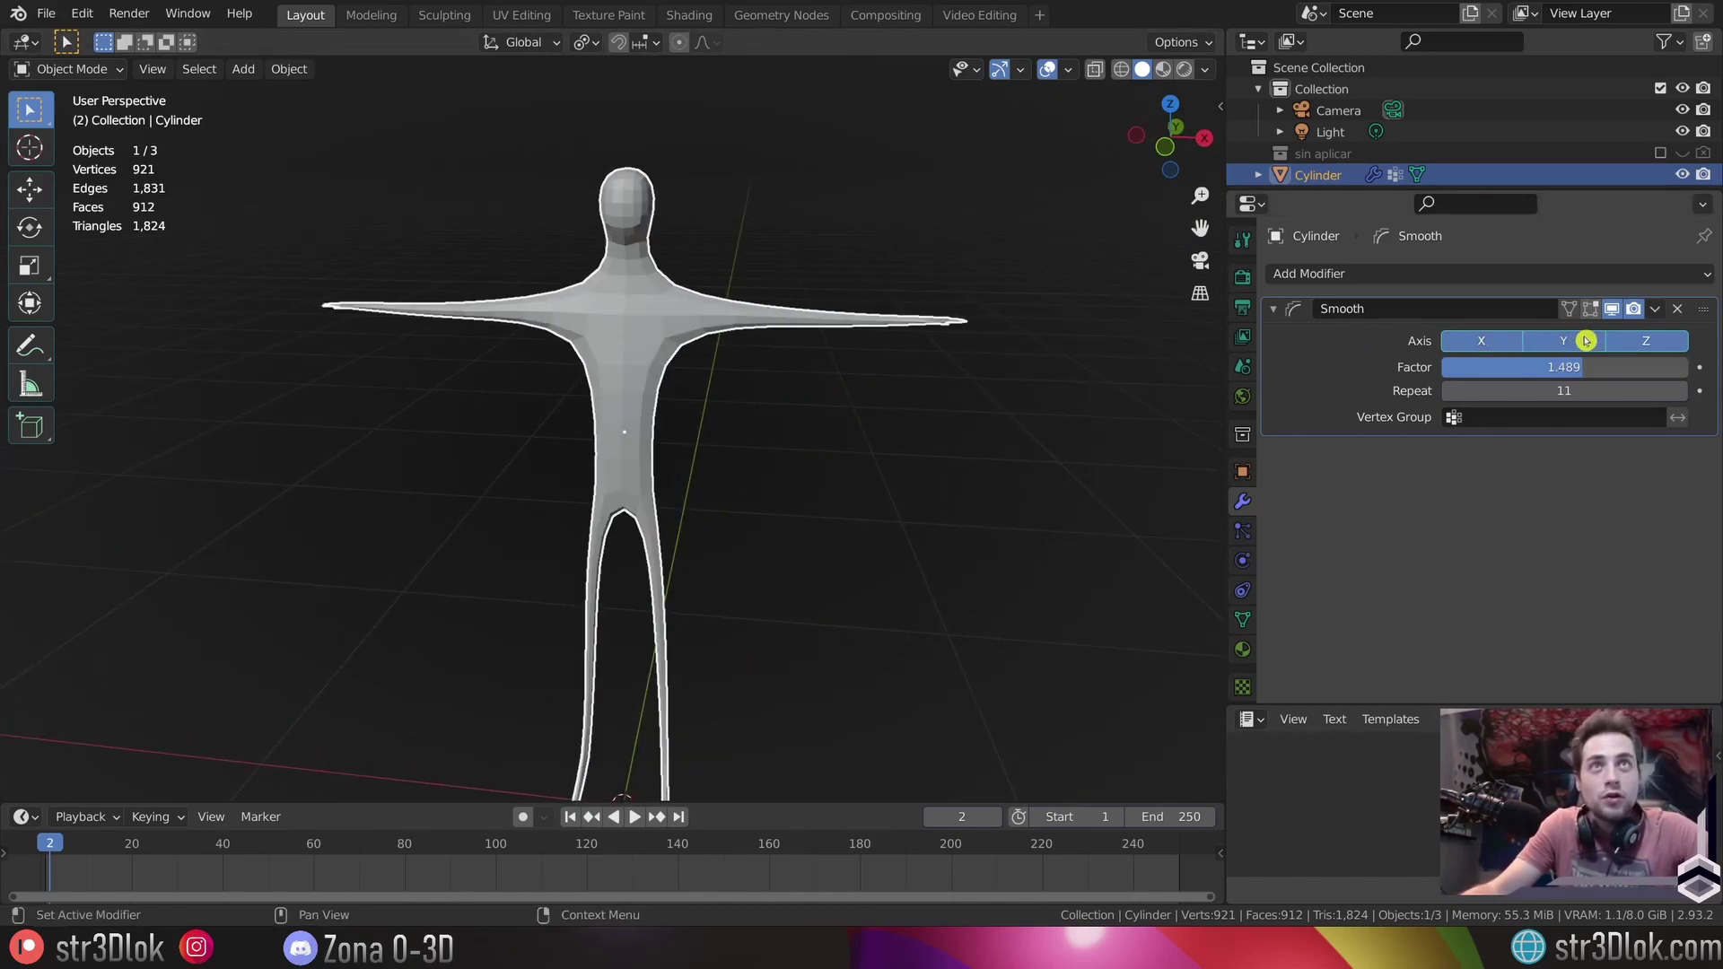
left_click(1638, 350)
- Lower the Smooth modifier's Repeat from 11 down to 1, then enter Edit Mode
middle_click_drag(584, 354, 646, 359)
left_click_drag(1526, 393, 1454, 392)
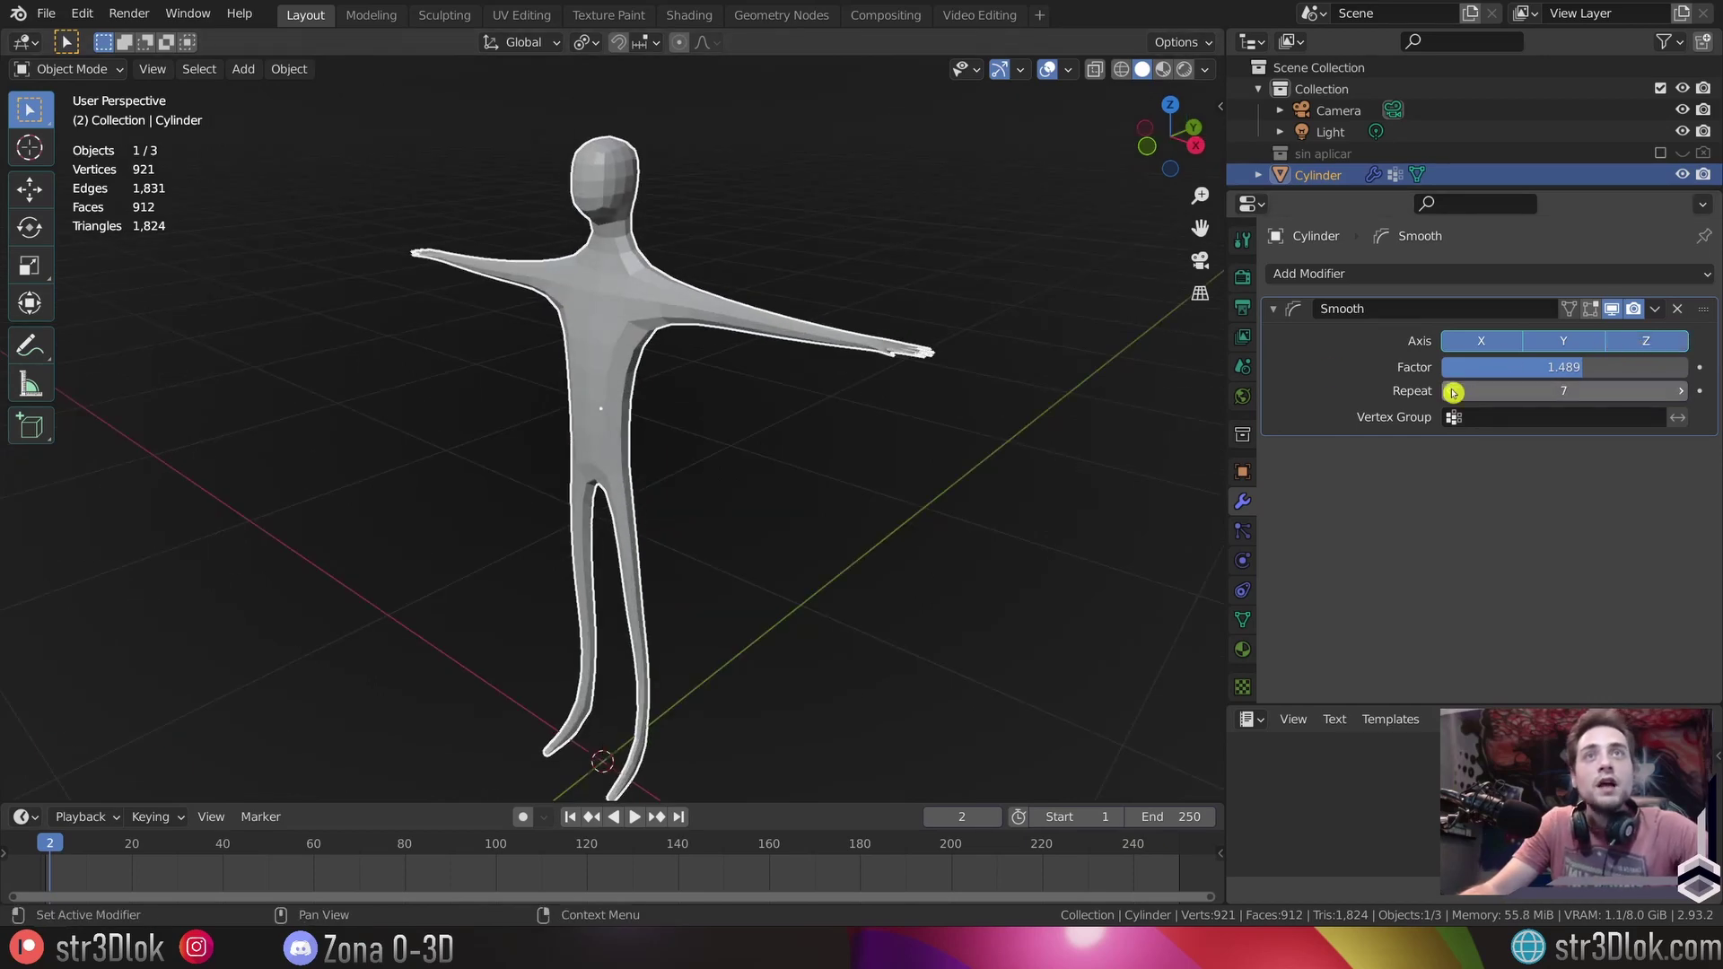
left_click(1453, 392)
left_click(1453, 393)
left_click(1453, 393)
left_click(1453, 392)
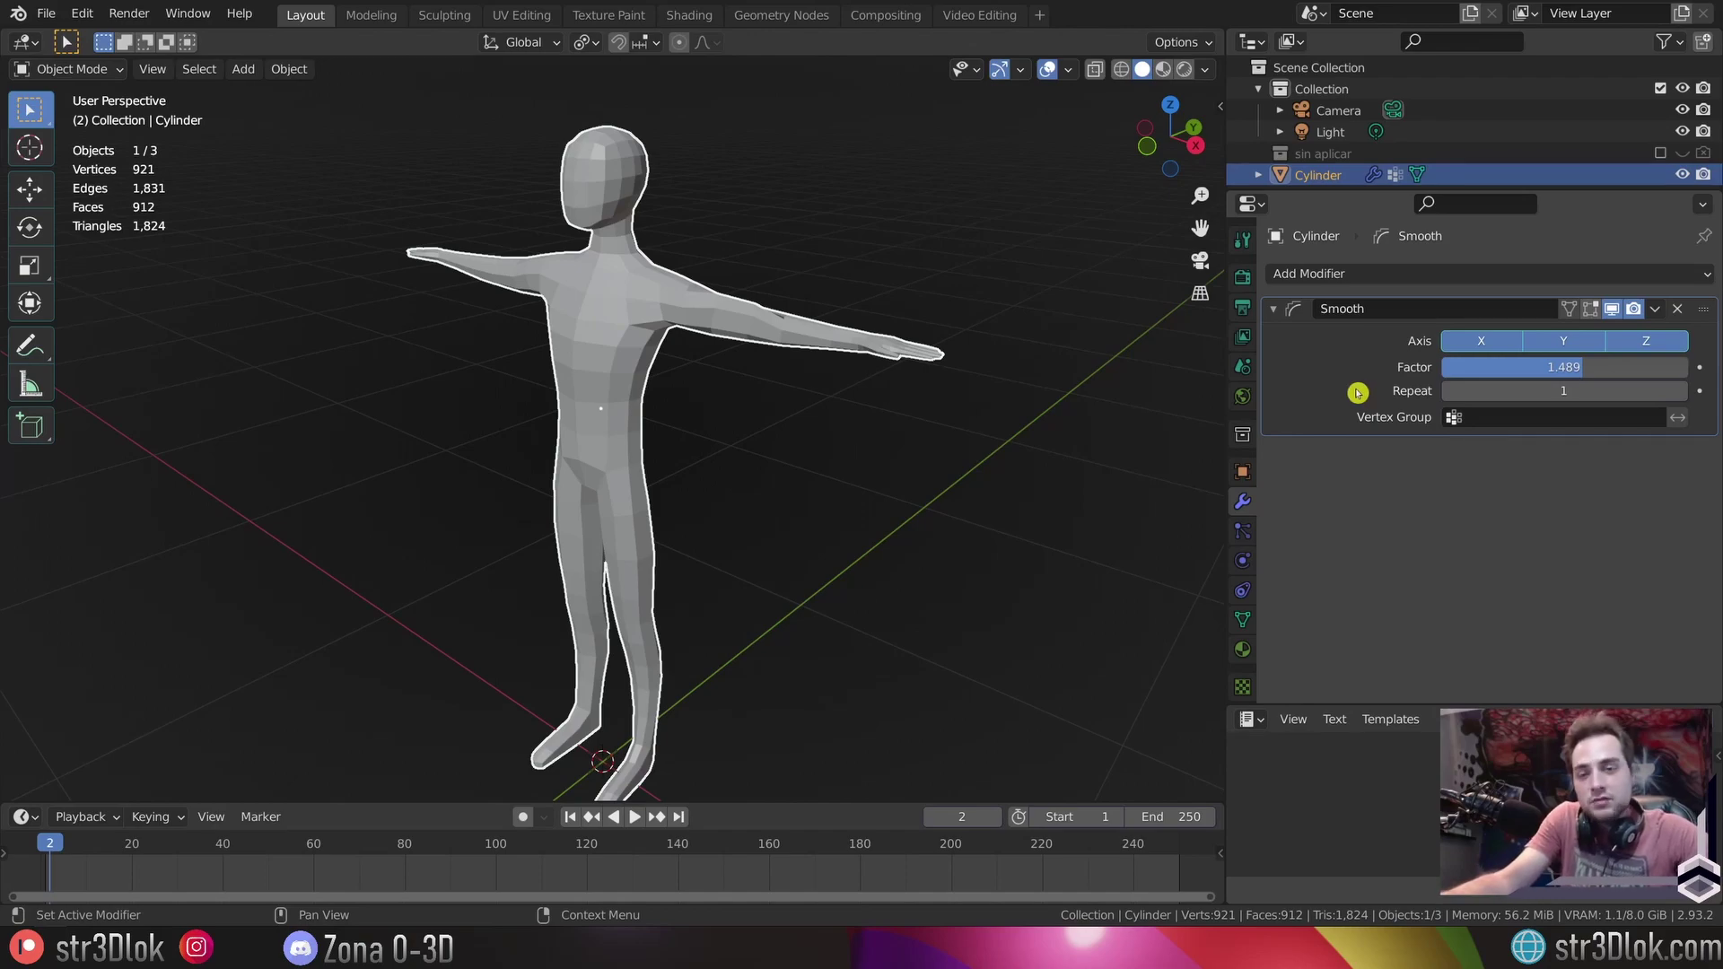
key("Tab")
- Apply LoopTools Relax with 5 iterations to the upper-arm face loop
scroll(577, 281, "up", 2)
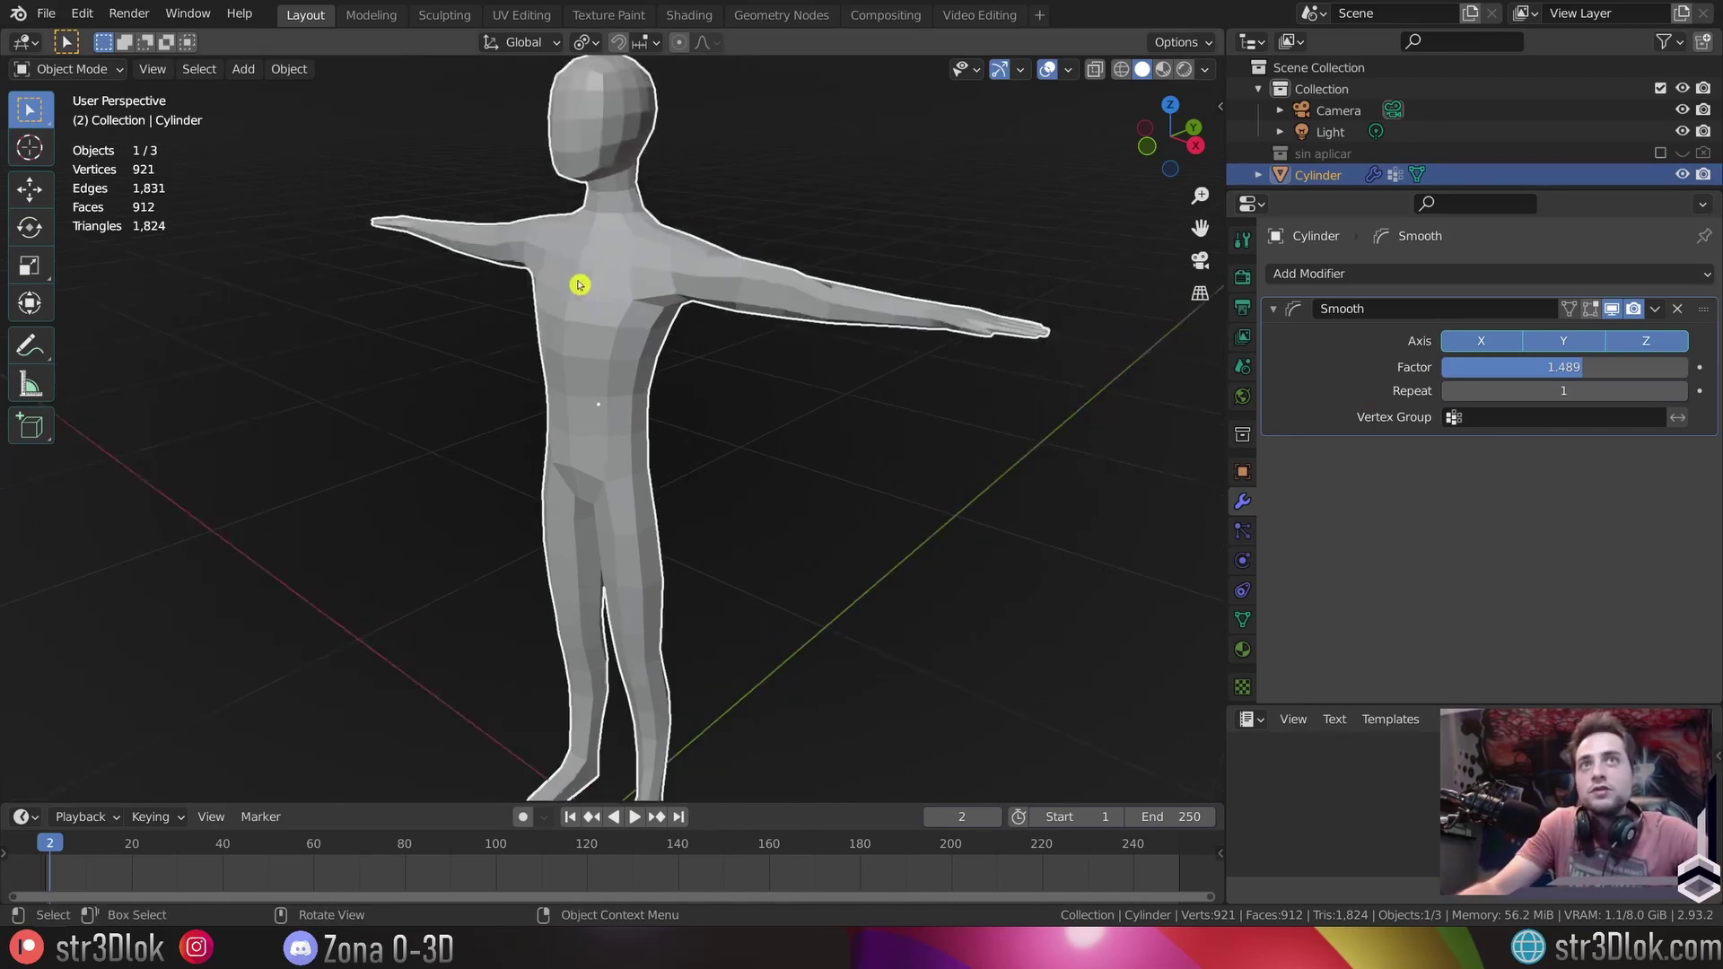
scroll(575, 314, "up", 3)
scroll(570, 352, "up", 2)
mouse_move(570, 352)
middle_mouse_down()
mouse_move(812, 339)
mouse_move(608, 388)
middle_mouse_up()
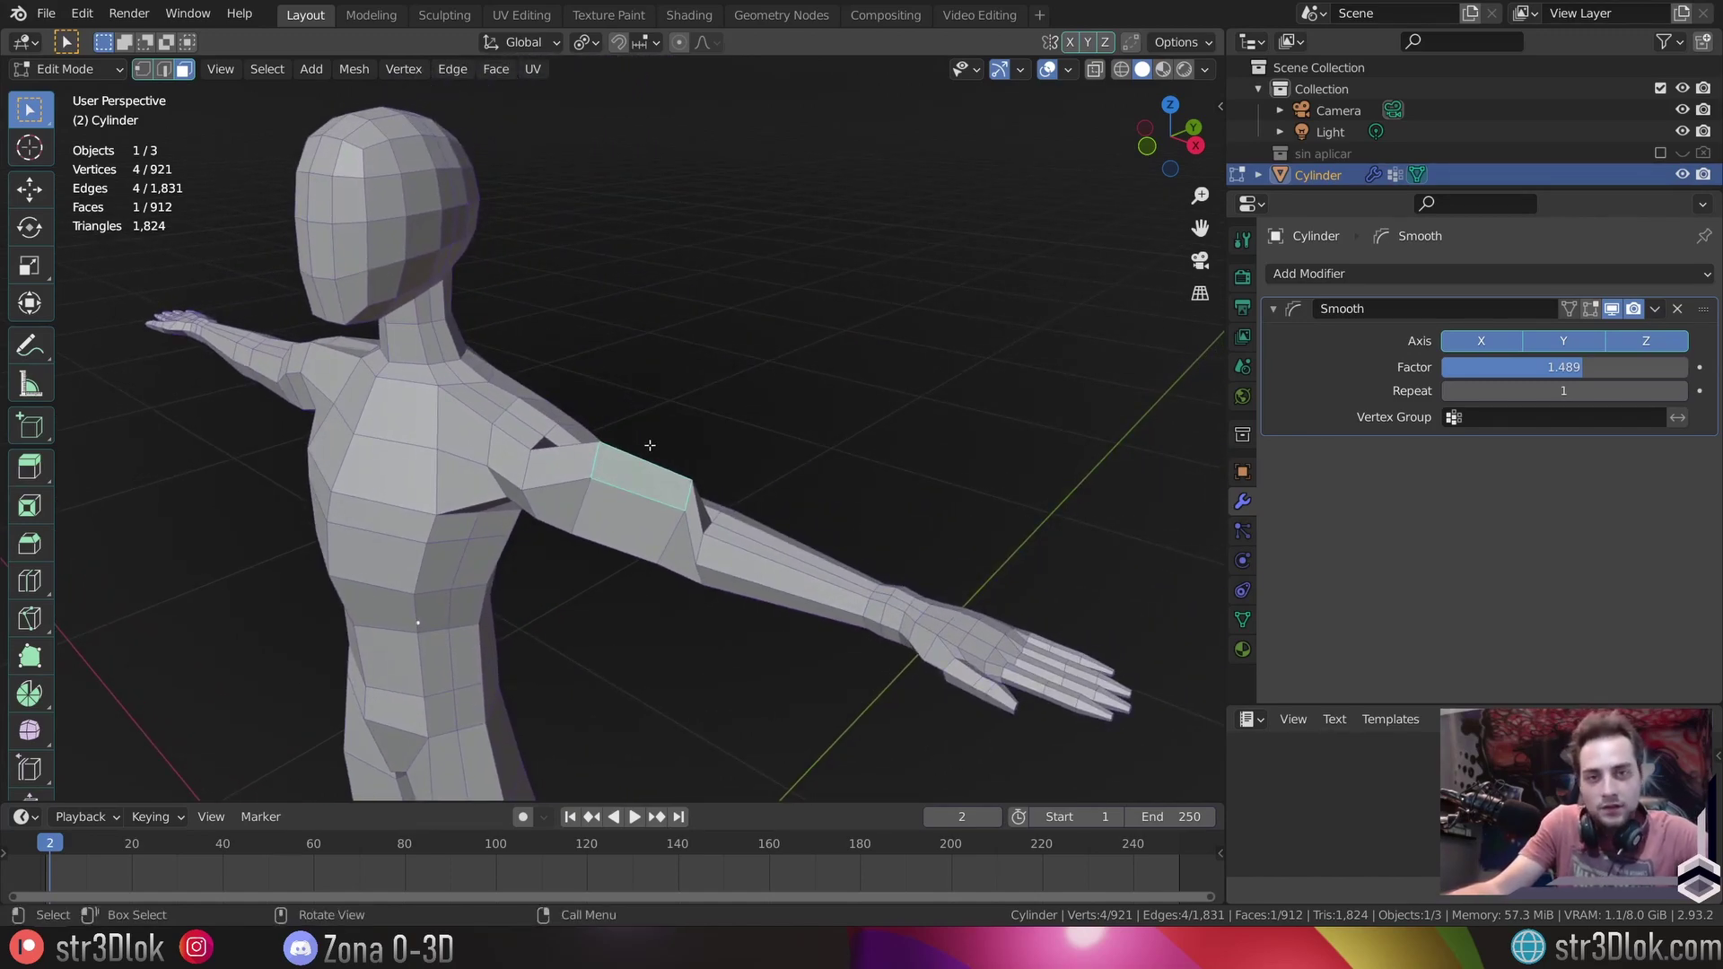
right_click(650, 445)
mouse_move(583, 385)
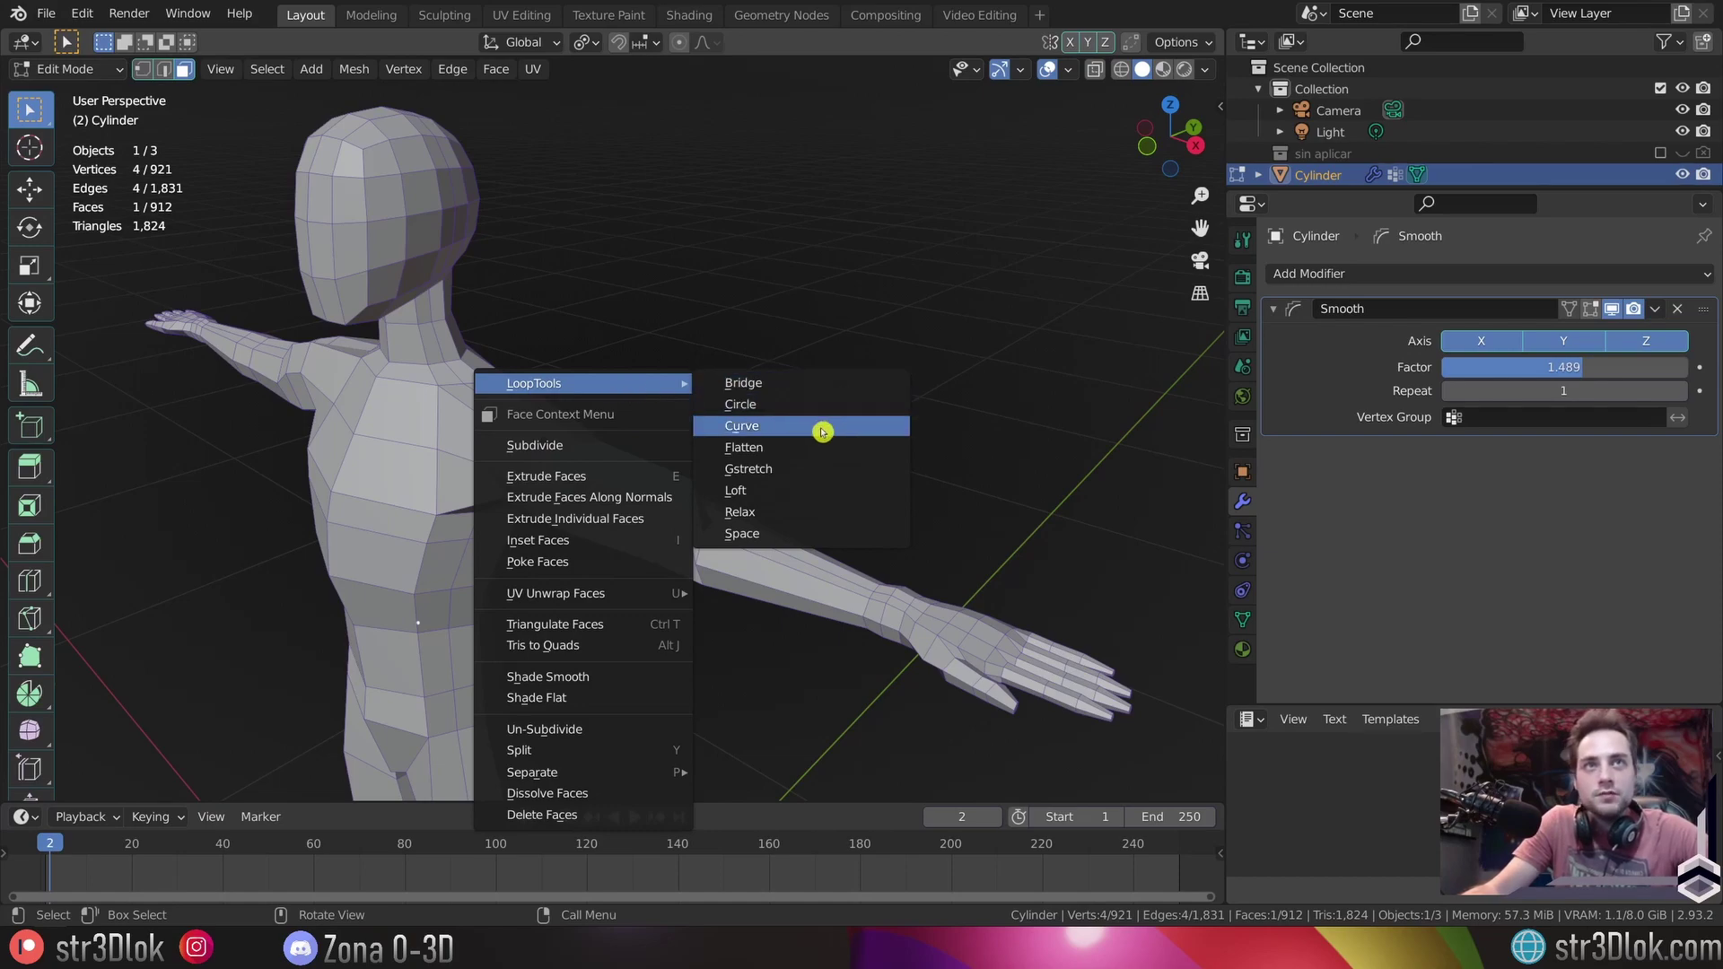
left_click(781, 514)
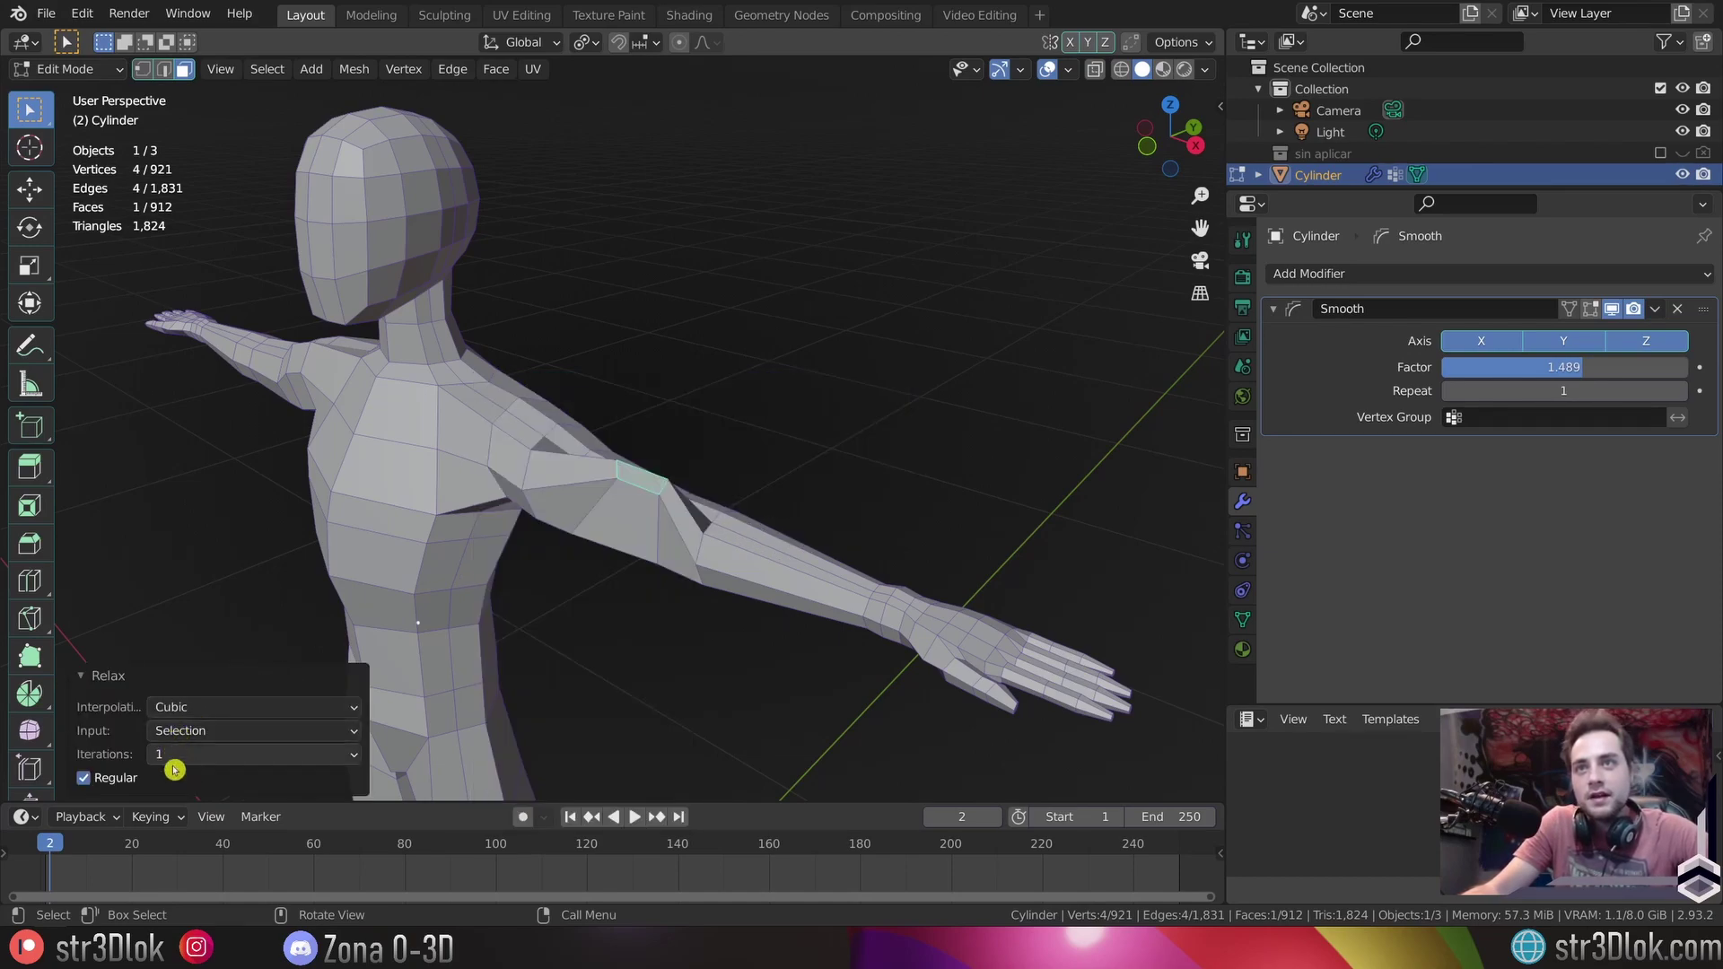
left_click(342, 757)
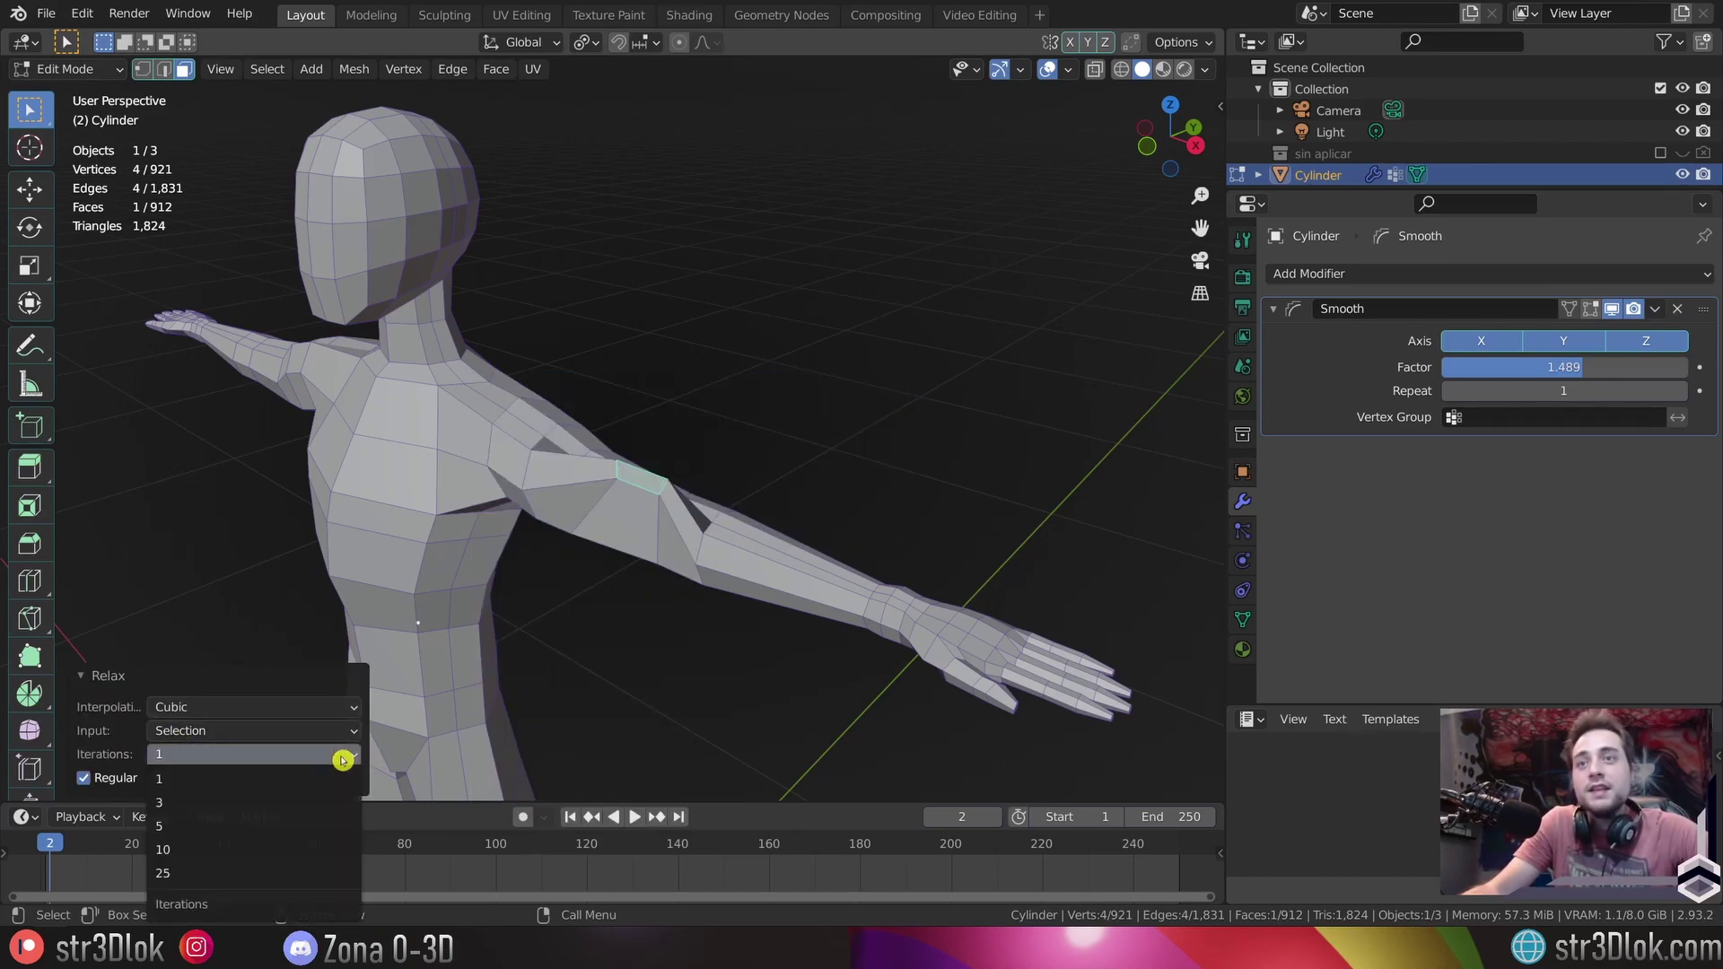
left_click(238, 826)
left_click(558, 509)
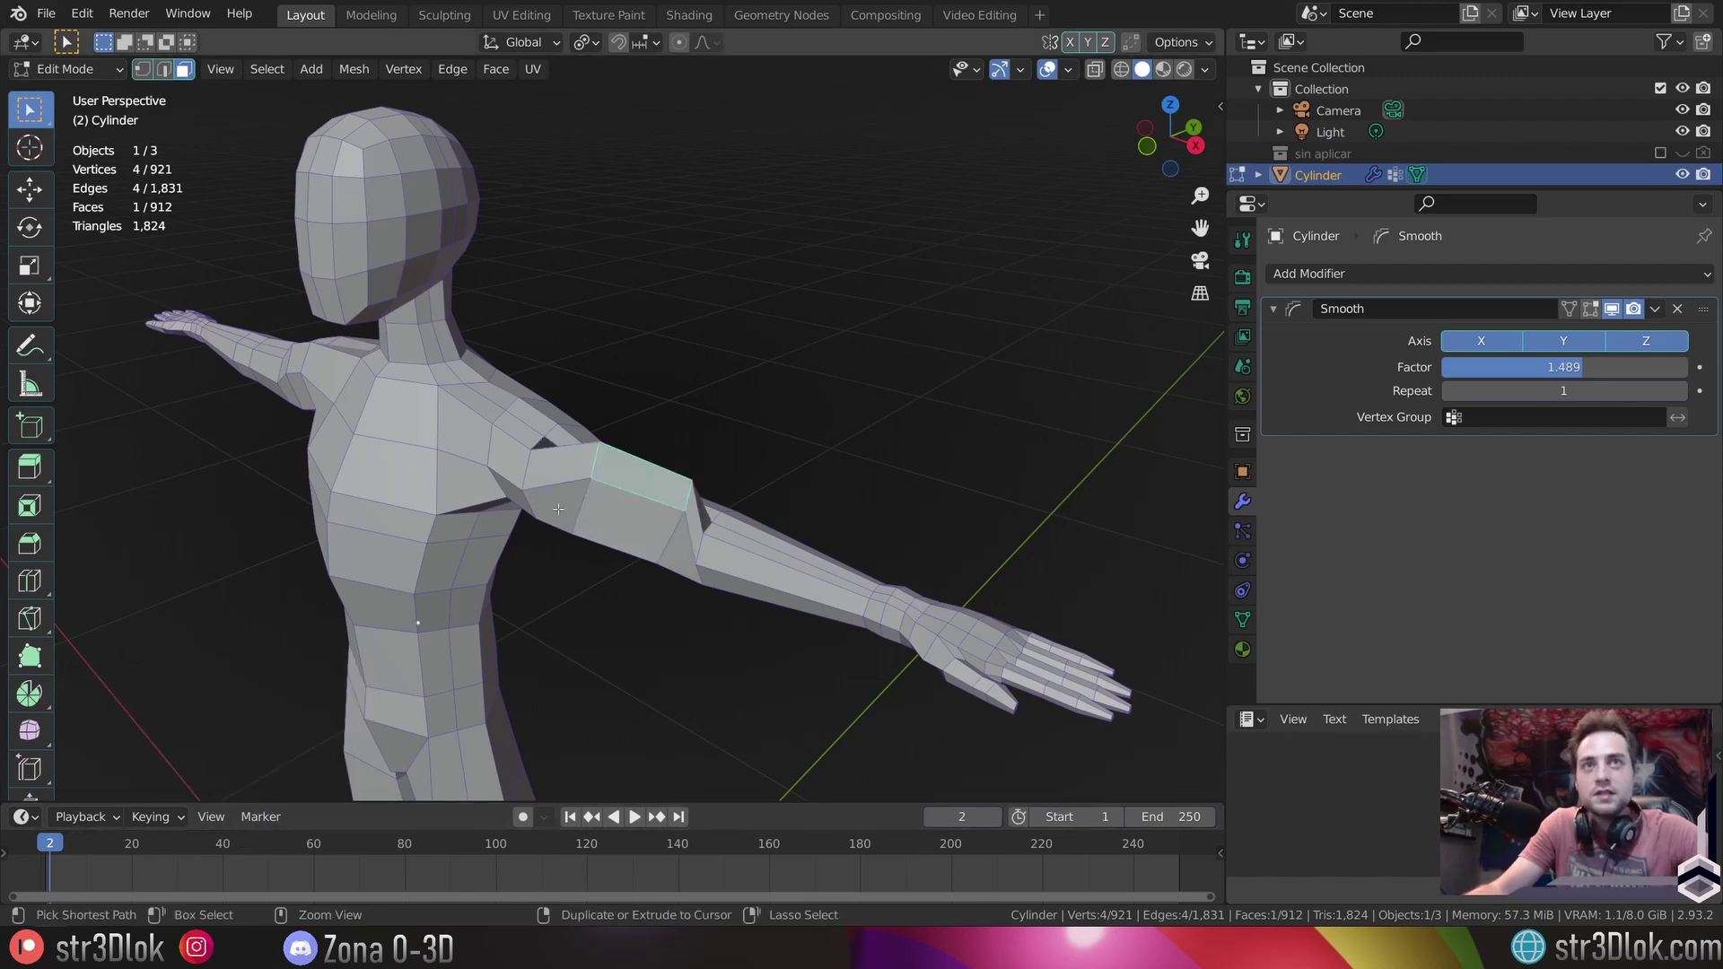
- Smooth the shoulder, upper-arm and side faces with the Smooth Vertices tool, then deselect all
key("Tab")
key("Tab")
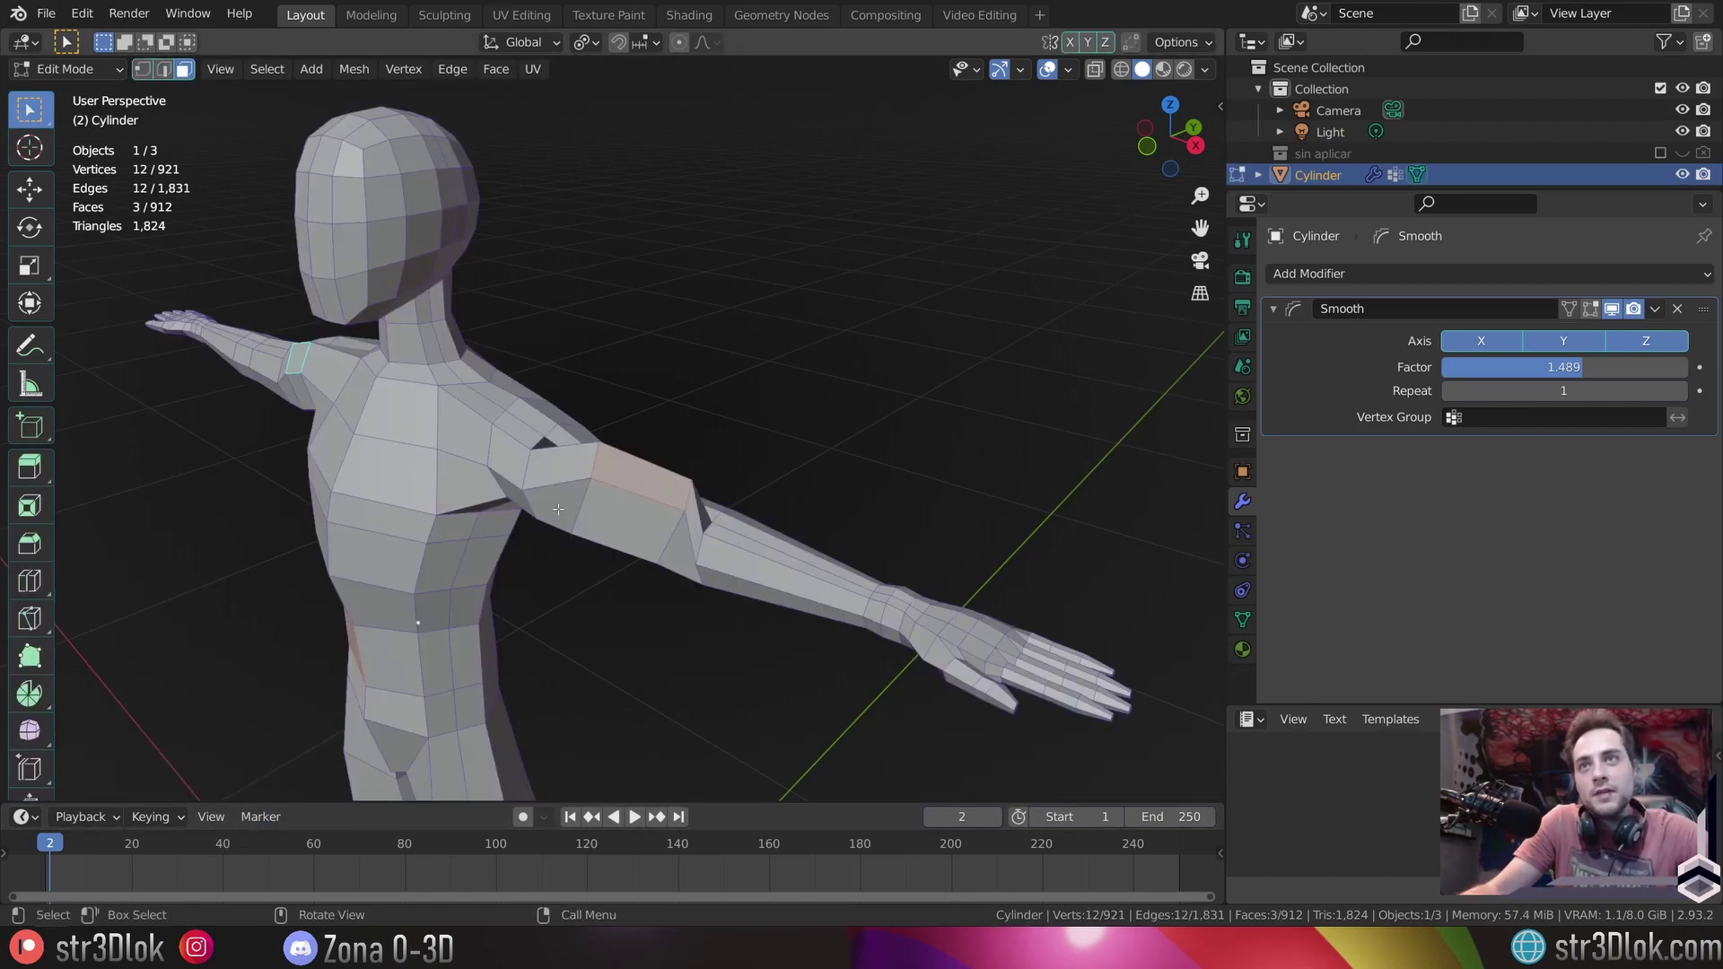
scroll(36, 520, "down", 2)
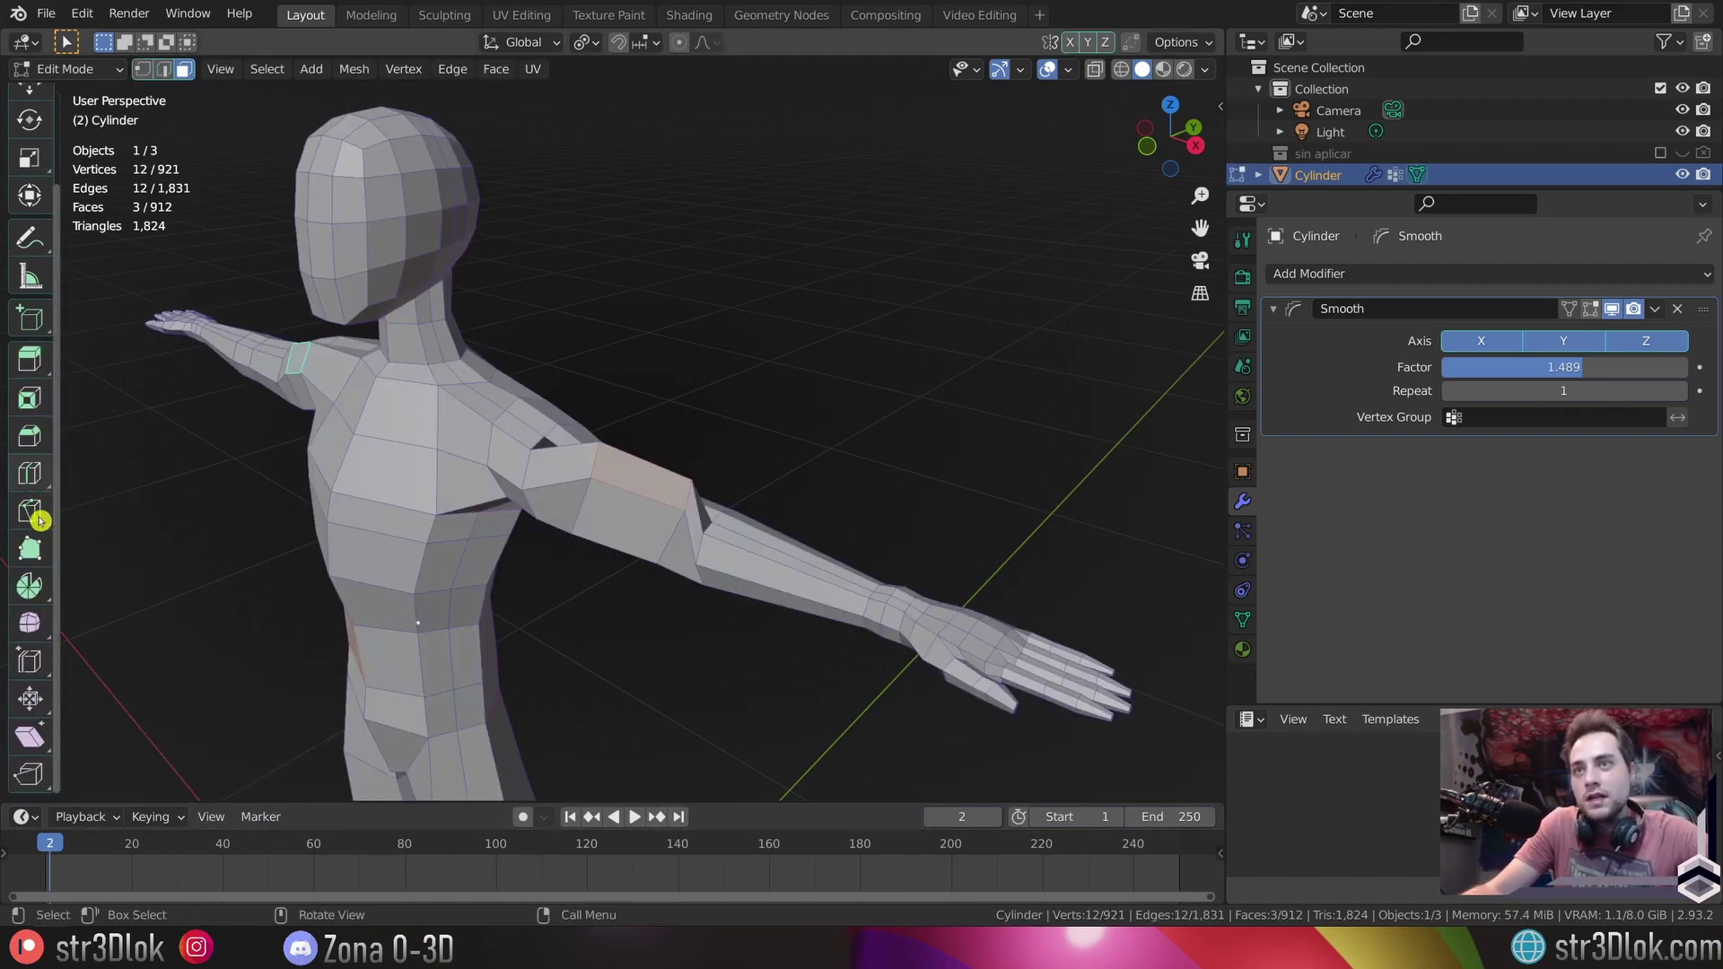
left_click(28, 627)
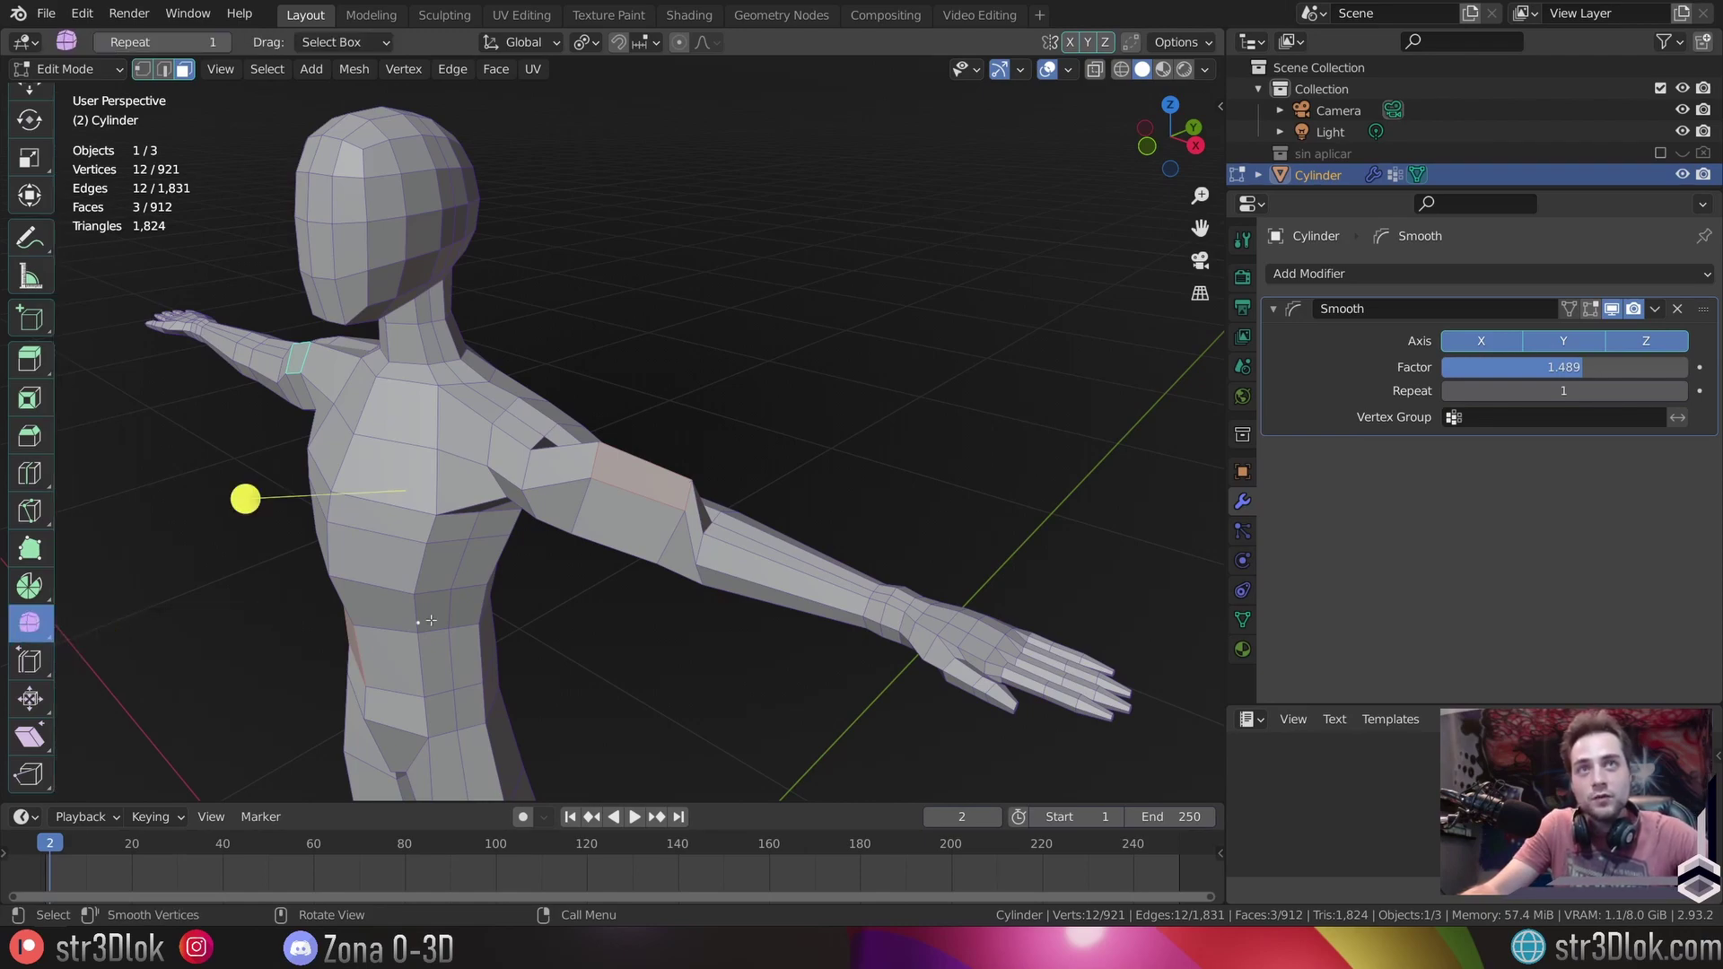
middle_click_drag(412, 511, 281, 520)
mouse_move(281, 519)
left_mouse_down()
mouse_move(258, 526)
mouse_move(775, 416)
mouse_move(919, 431)
mouse_move(848, 436)
left_mouse_up()
key("alt+a")
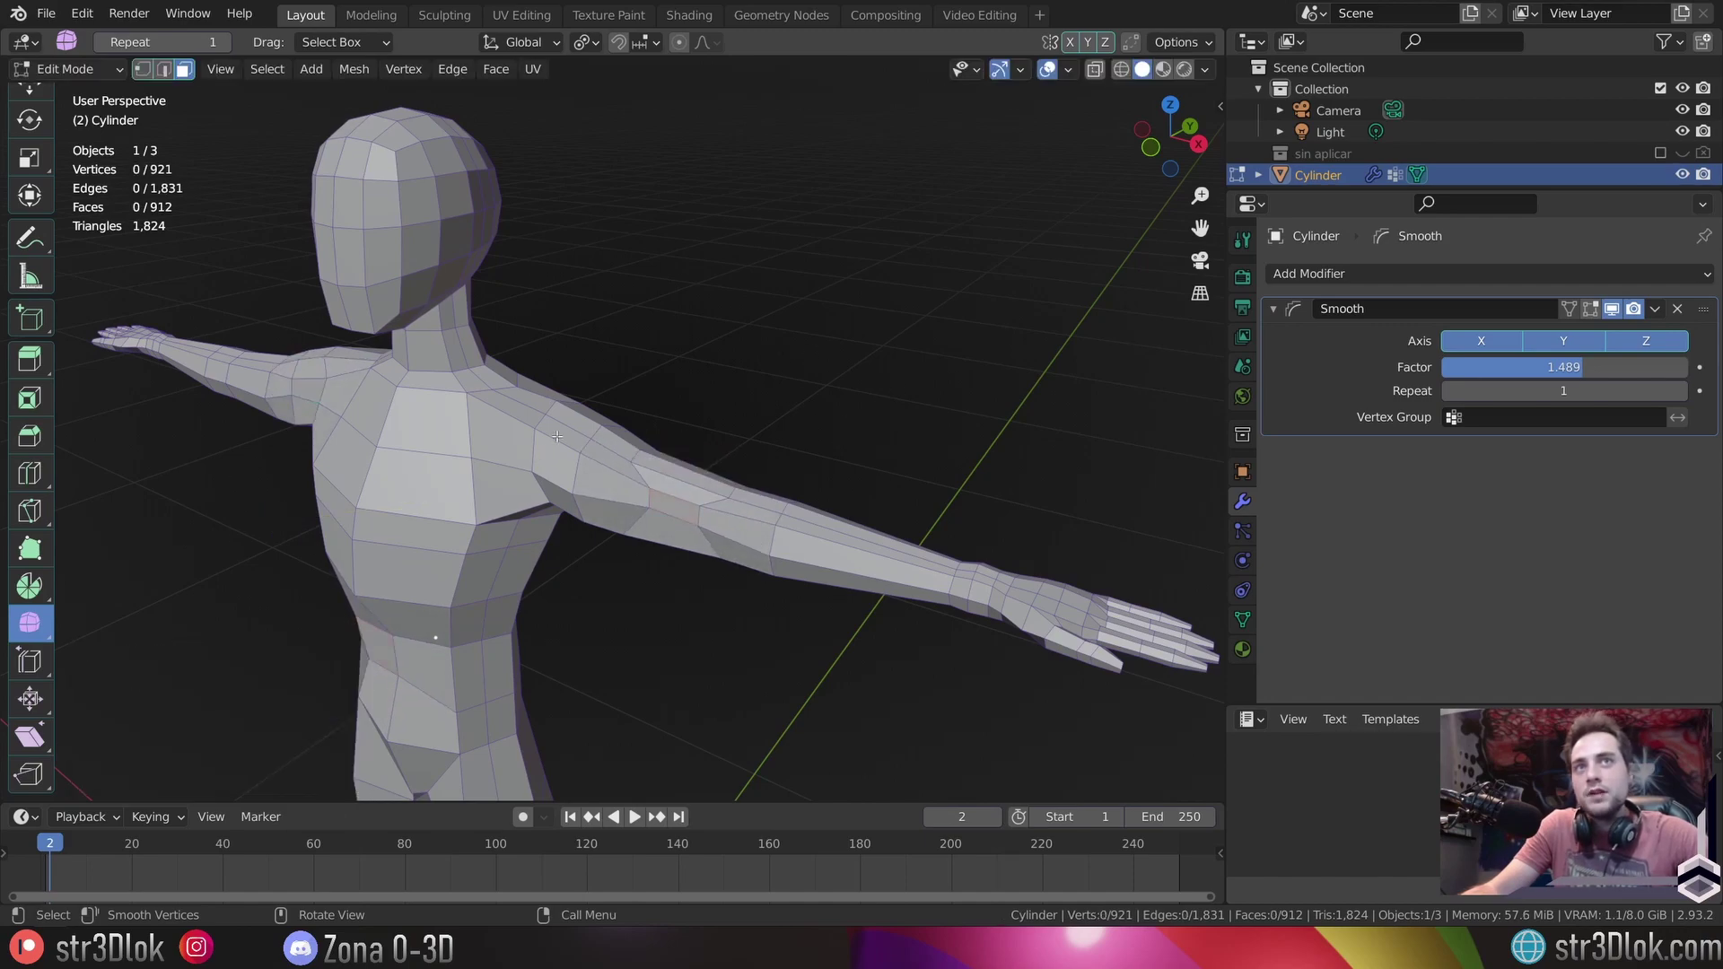
middle_click_drag(848, 437, 588, 419)
scroll(588, 419, "down", 4)
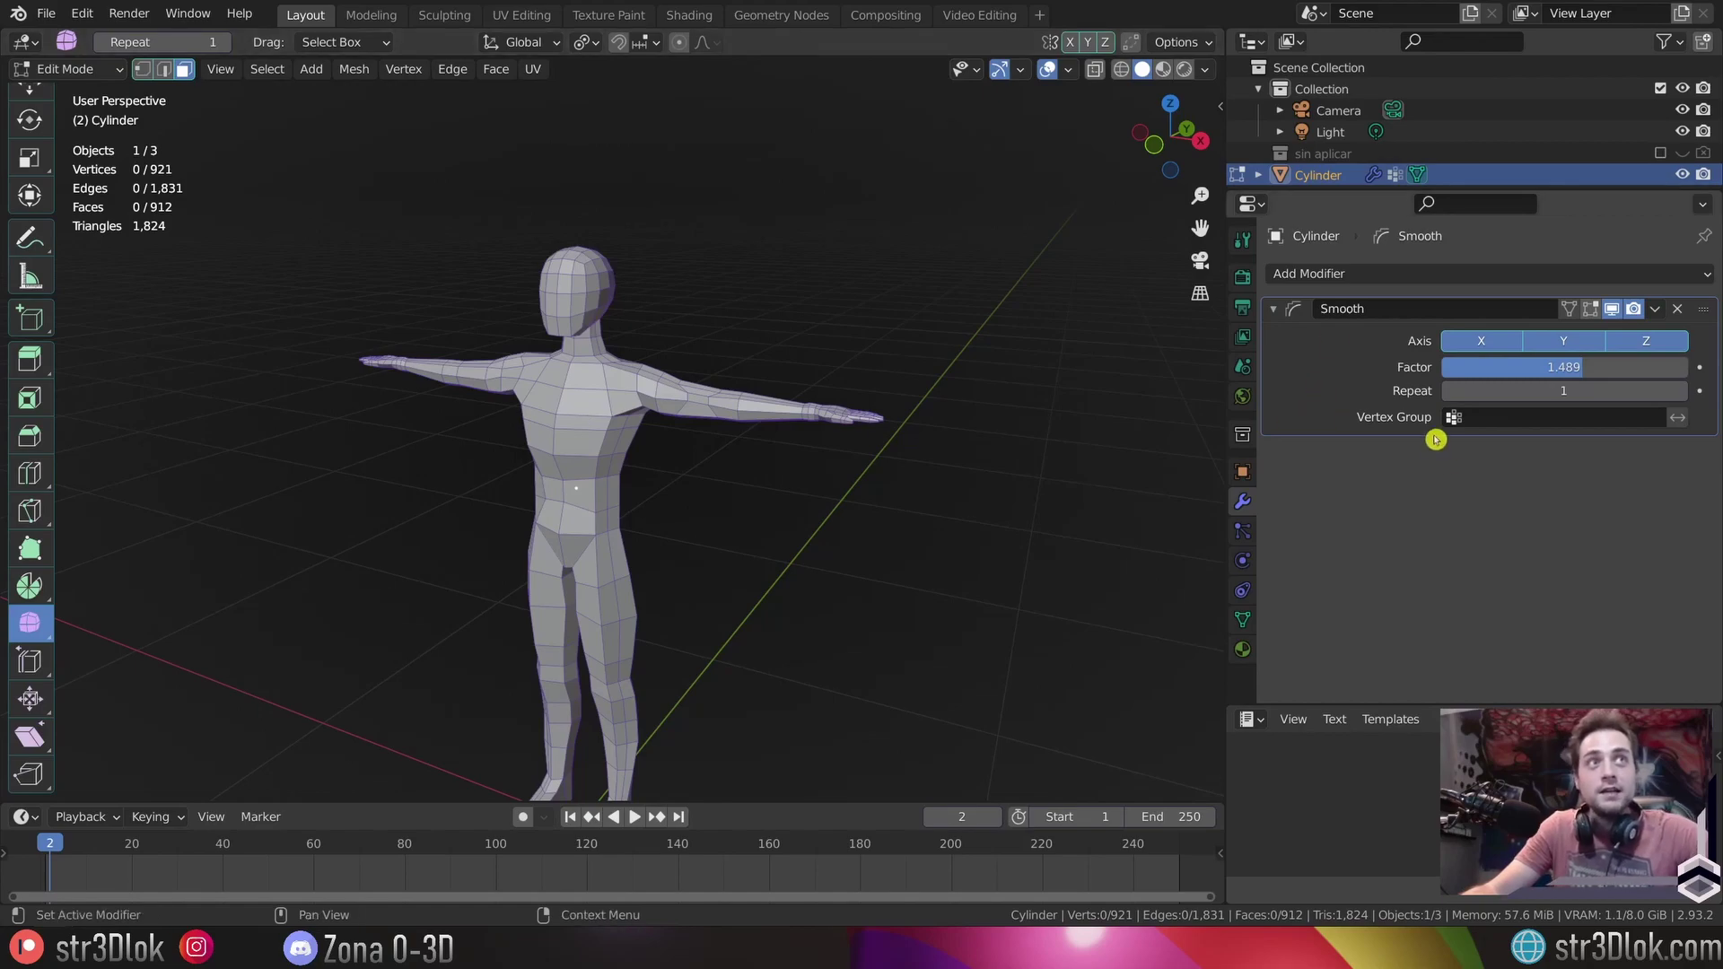